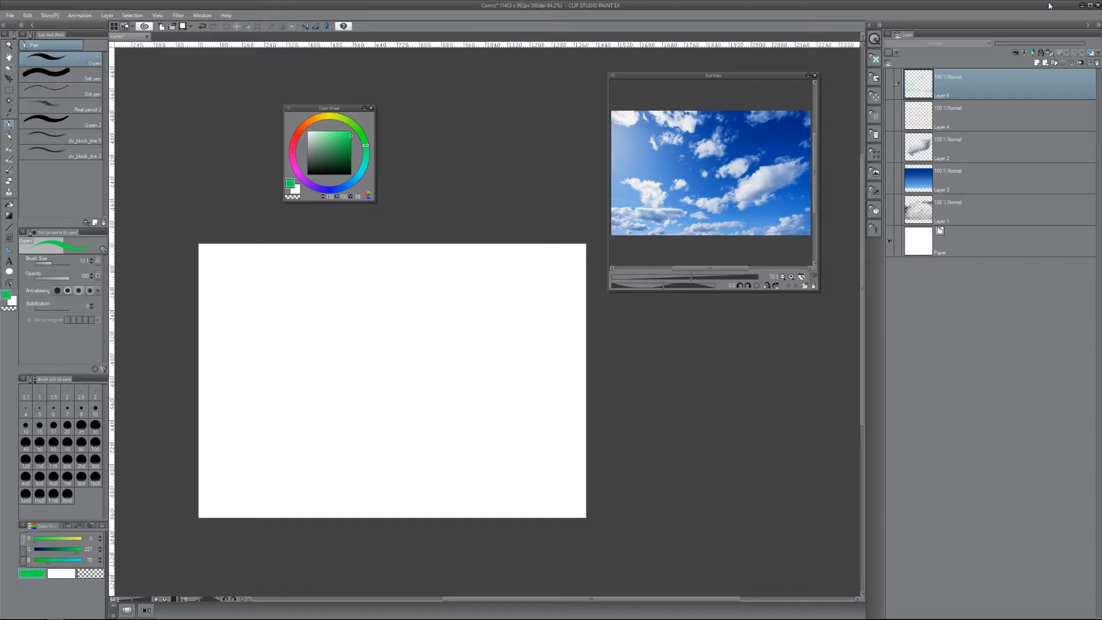
Pick a dark grey drawing colour and add a new raster layer directly above the Paper layer.
left_click(308, 164)
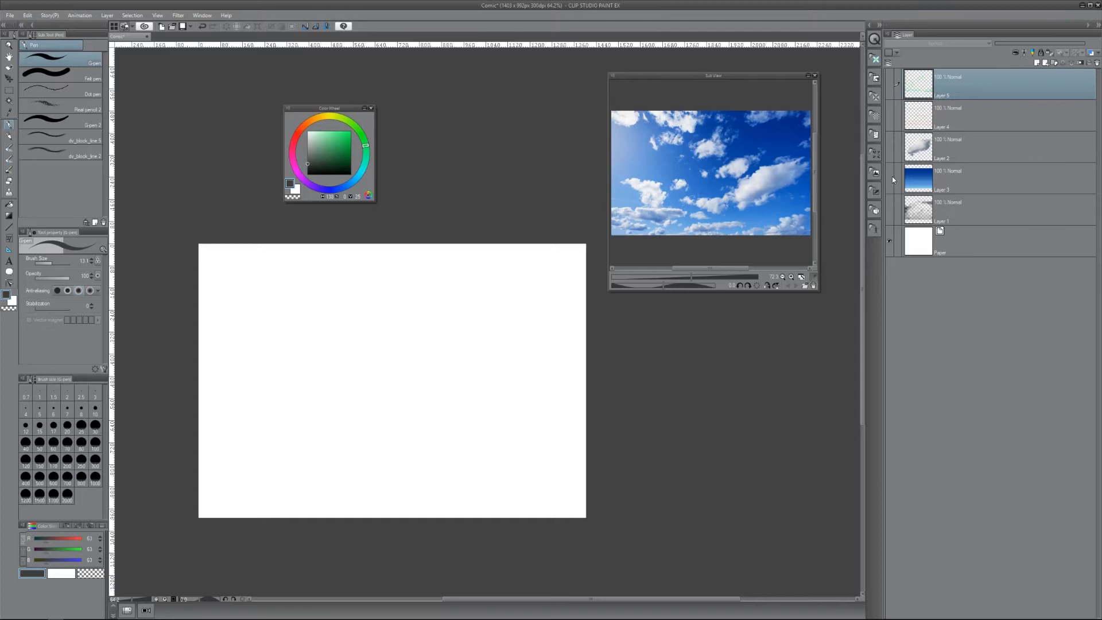
left_click(974, 237)
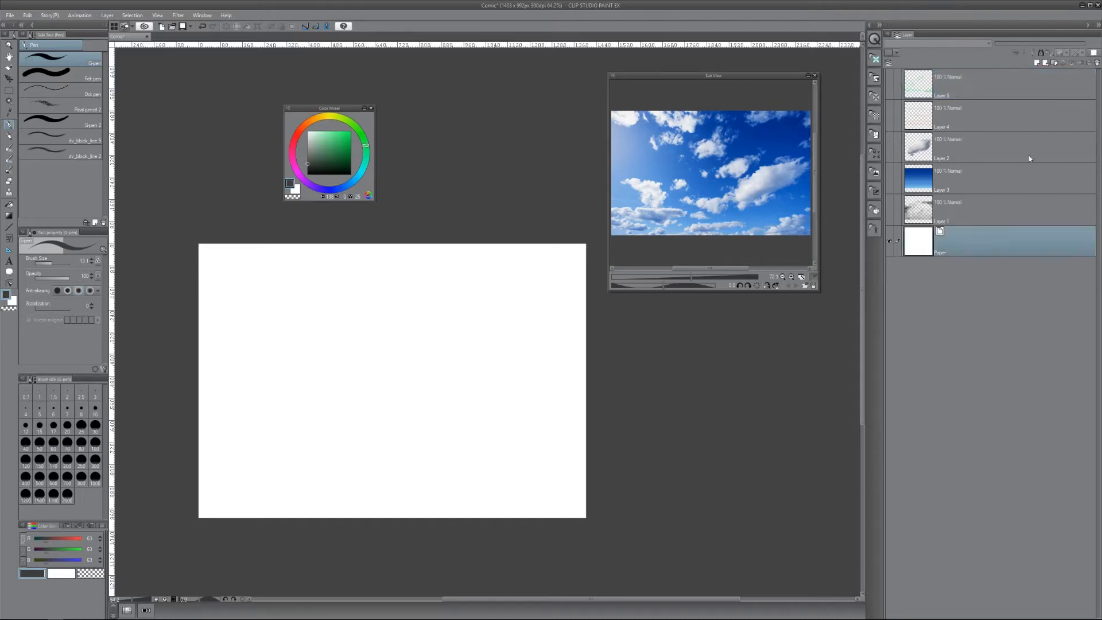
left_click(1038, 66)
Try painting a cloud in grey tones on the new layer with a cloud brush from the Nature group.
key("b")
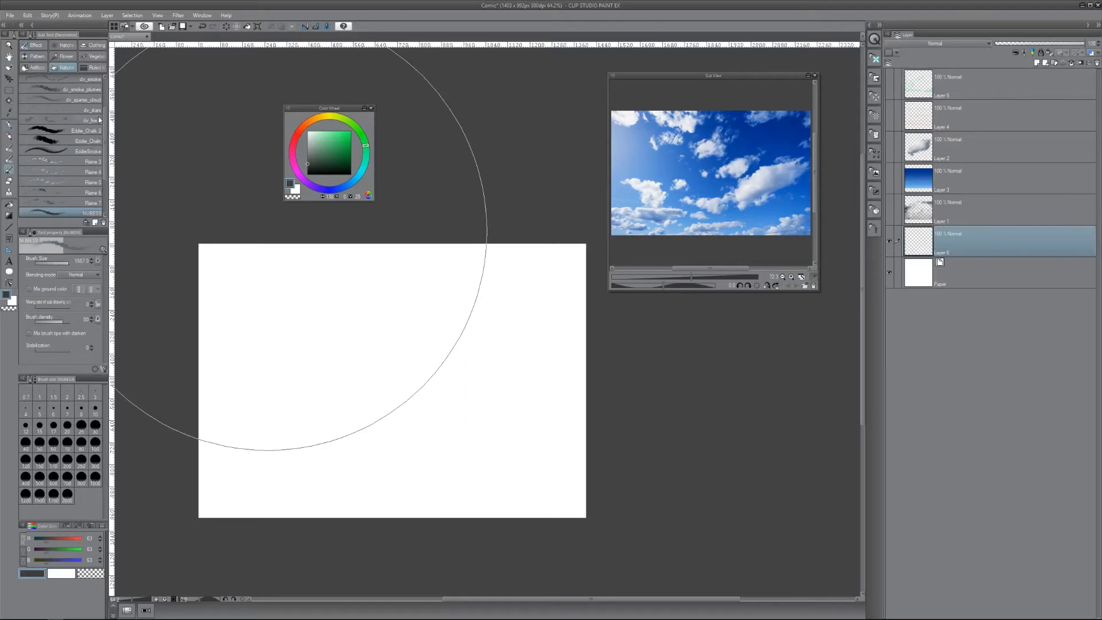
scroll(106, 138, "down", 2)
left_click(80, 171)
mouse_move(469, 326)
left_mouse_down()
mouse_move(447, 303)
mouse_move(534, 340)
left_mouse_up()
left_click(302, 173)
mouse_move(391, 327)
left_mouse_down()
mouse_move(401, 327)
mouse_move(339, 365)
mouse_move(419, 347)
mouse_move(376, 327)
mouse_move(328, 354)
left_mouse_up()
left_click(443, 275, "alt")
left_click(449, 288, "alt")
left_click_drag(511, 315, 491, 299)
mouse_move(508, 245)
left_mouse_down()
mouse_move(408, 282)
mouse_move(313, 344)
left_mouse_up()
Try refining the test cloud with sampled tones and transparent strokes, and clear it from the layer.
left_click(500, 288, "alt")
mouse_move(487, 266)
left_mouse_down()
mouse_move(472, 258)
mouse_move(346, 323)
left_mouse_up()
left_click(448, 316, "alt")
mouse_move(459, 291)
left_mouse_down()
mouse_move(504, 246)
mouse_move(380, 298)
mouse_move(343, 328)
mouse_move(360, 294)
mouse_move(294, 368)
left_mouse_up()
left_click(340, 328, "alt")
key("c")
mouse_move(445, 233)
left_mouse_down()
mouse_move(292, 318)
mouse_move(287, 339)
mouse_move(455, 235)
mouse_move(520, 255)
mouse_move(489, 299)
mouse_move(437, 323)
mouse_move(402, 373)
mouse_move(347, 412)
mouse_move(436, 343)
mouse_move(357, 397)
left_mouse_up()
scroll(457, 292, "down", 4)
left_click(454, 282, "alt")
mouse_move(452, 283)
left_mouse_down()
mouse_move(418, 306)
mouse_move(411, 336)
mouse_move(422, 305)
mouse_move(436, 325)
mouse_move(427, 339)
mouse_move(376, 342)
mouse_move(436, 276)
mouse_move(493, 265)
mouse_move(469, 278)
mouse_move(470, 264)
mouse_move(418, 300)
mouse_move(486, 272)
mouse_move(451, 319)
mouse_move(358, 375)
mouse_move(341, 348)
mouse_move(374, 322)
left_mouse_up()
key("c")
key("e")
key("b")
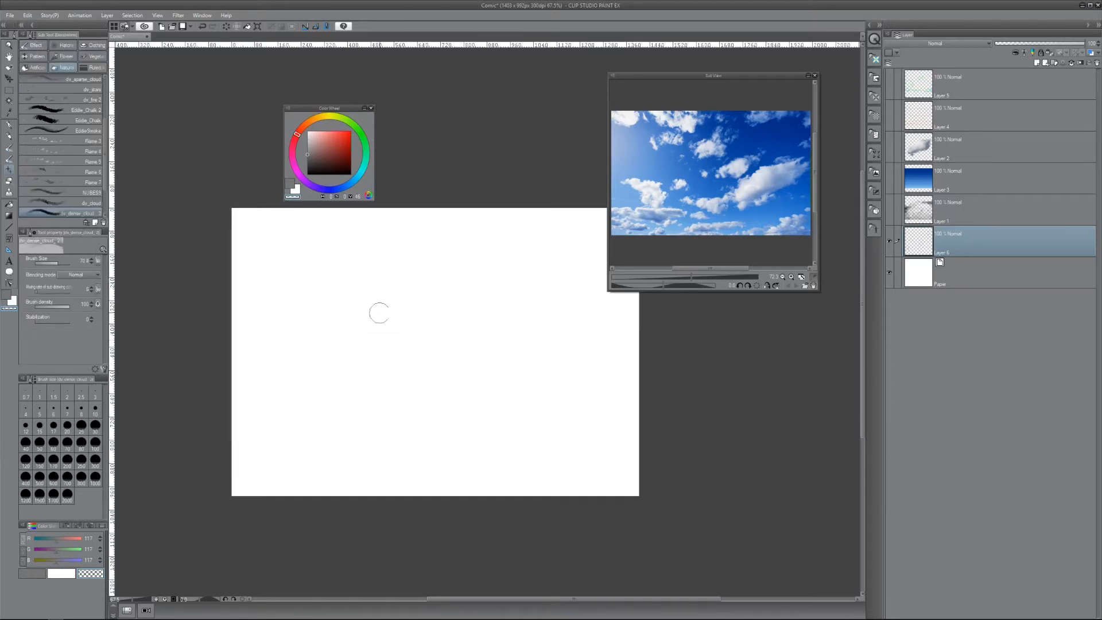
Choose the cloud brush listed just above dv_cloud and inspect its brush tip materials in the tool details.
left_click(94, 194)
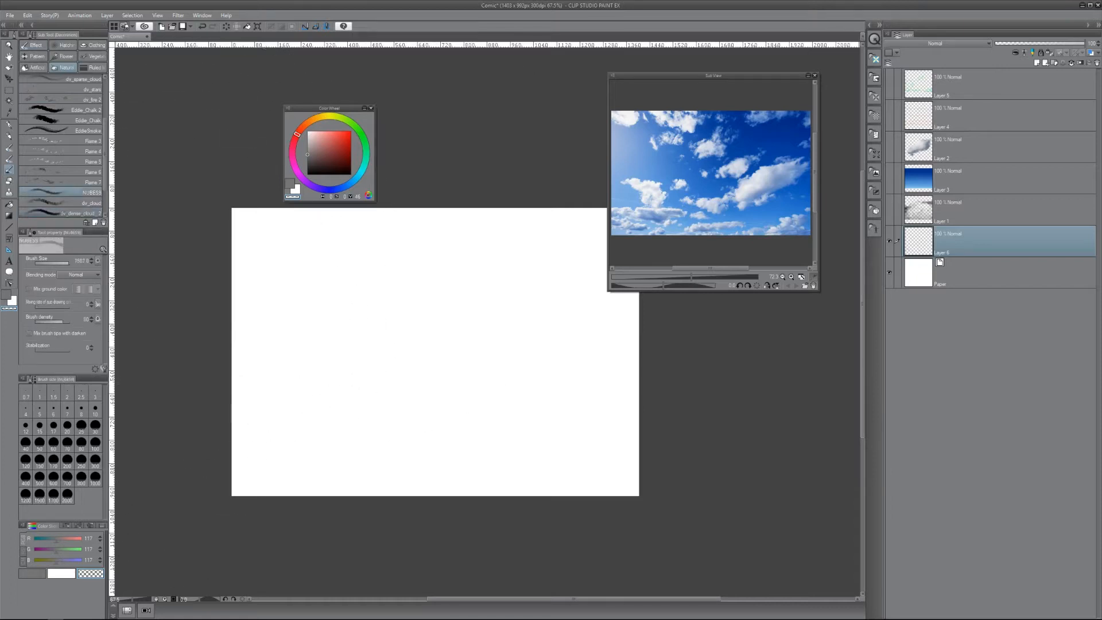
mouse_move(543, 108)
left_mouse_down()
mouse_move(513, 230)
mouse_move(504, 188)
left_mouse_up()
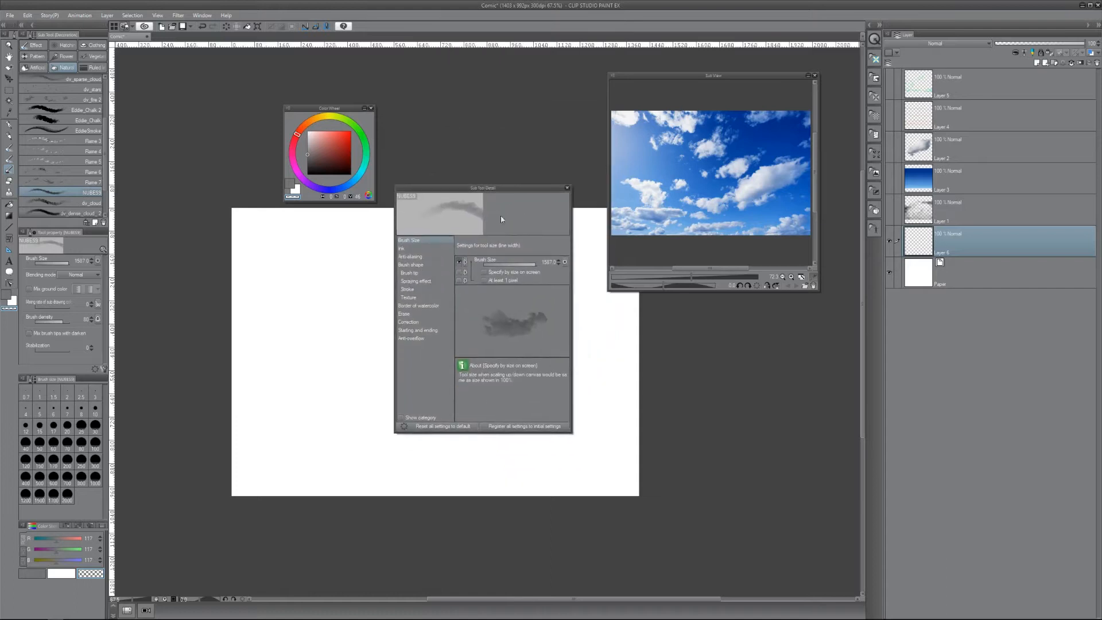
left_click(432, 274)
mouse_move(489, 295)
left_mouse_down()
mouse_move(526, 299)
mouse_move(482, 297)
left_mouse_up()
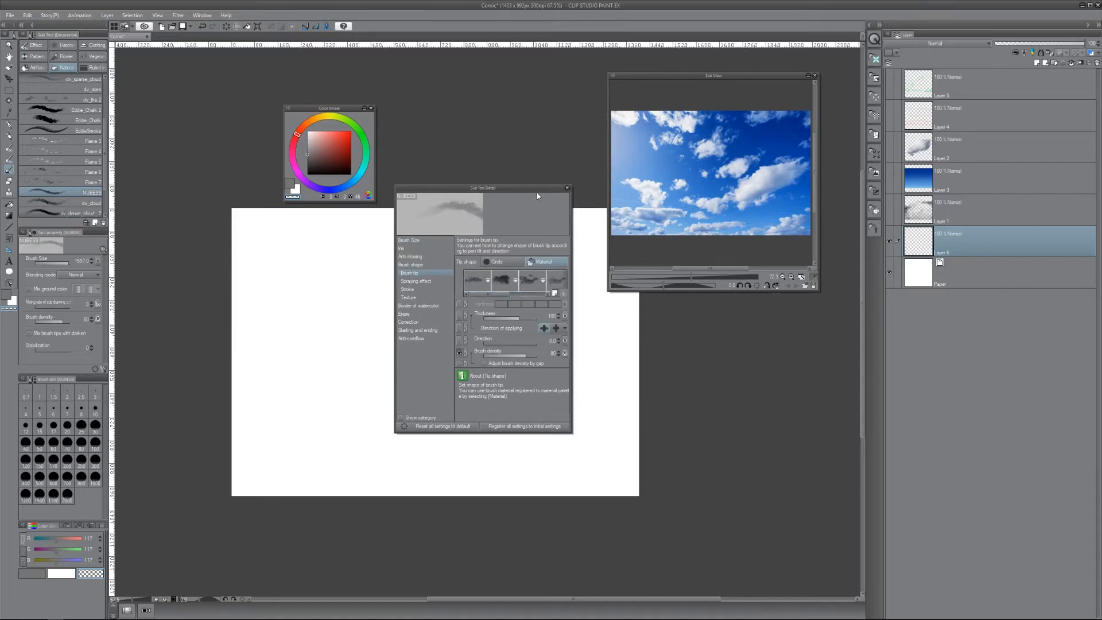
left_click(567, 187)
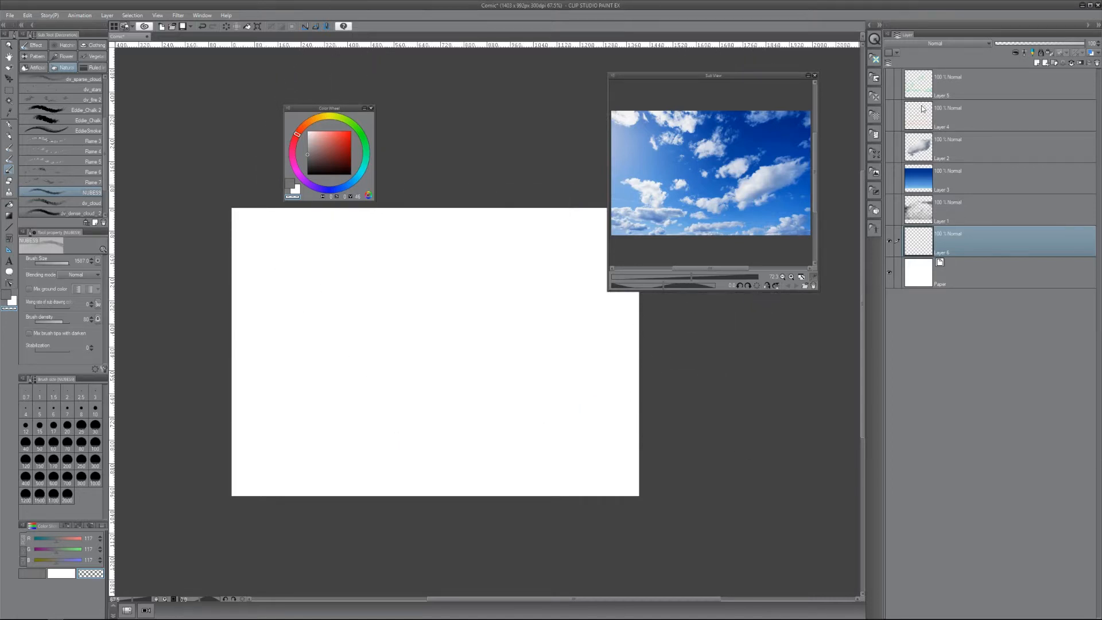
Paint large overlapping black cloud strokes across the canvas and lighten parts of them with transparent colour.
key("c")
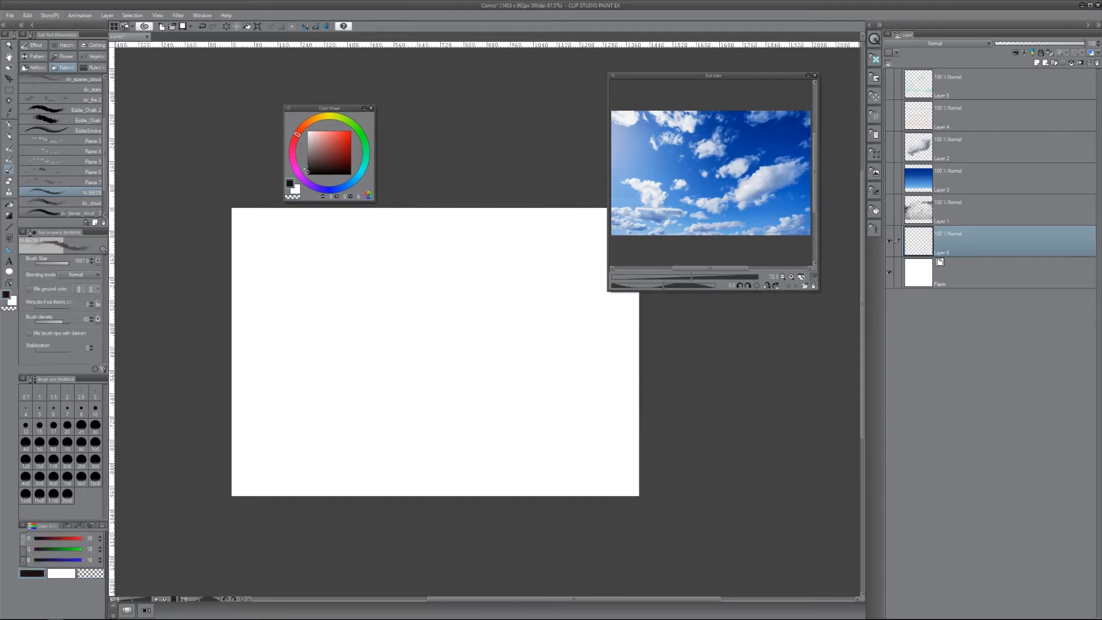
scroll(539, 351, "down", 4)
left_click_drag(538, 352, 453, 313)
left_click(409, 311)
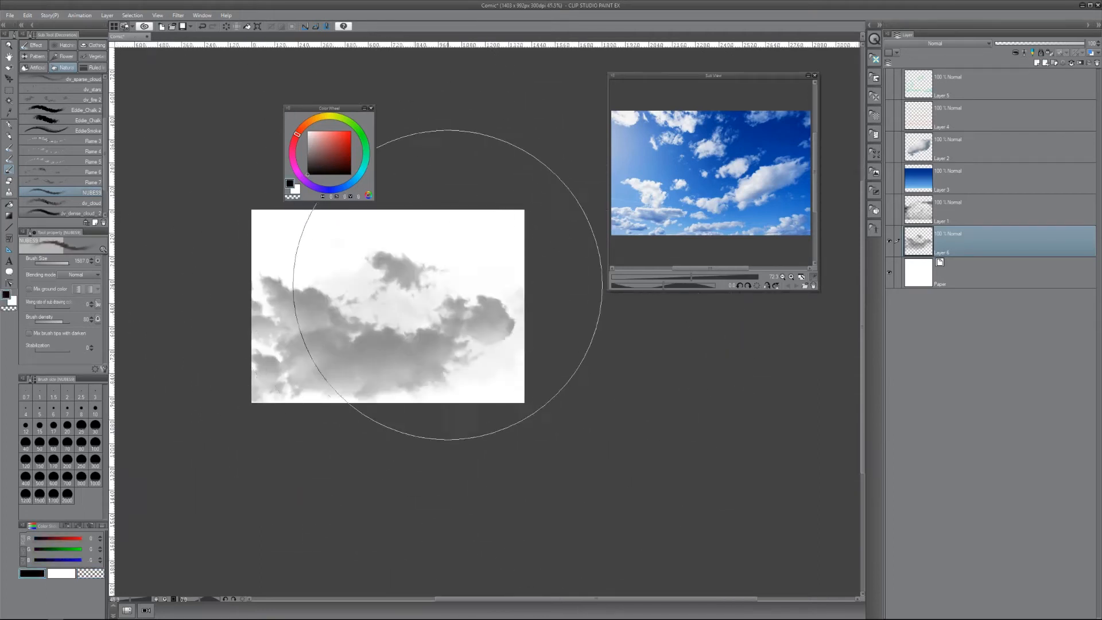
mouse_move(479, 253)
left_mouse_down()
mouse_move(447, 266)
mouse_move(426, 296)
mouse_move(385, 281)
mouse_move(284, 346)
mouse_move(467, 346)
mouse_move(537, 345)
left_mouse_up()
left_click(430, 277)
left_click(462, 315)
key("c")
mouse_move(449, 311)
left_mouse_down()
mouse_move(439, 344)
mouse_move(352, 358)
mouse_move(383, 275)
mouse_move(498, 272)
mouse_move(508, 325)
mouse_move(418, 382)
mouse_move(328, 375)
mouse_move(339, 281)
mouse_move(467, 247)
left_mouse_up()
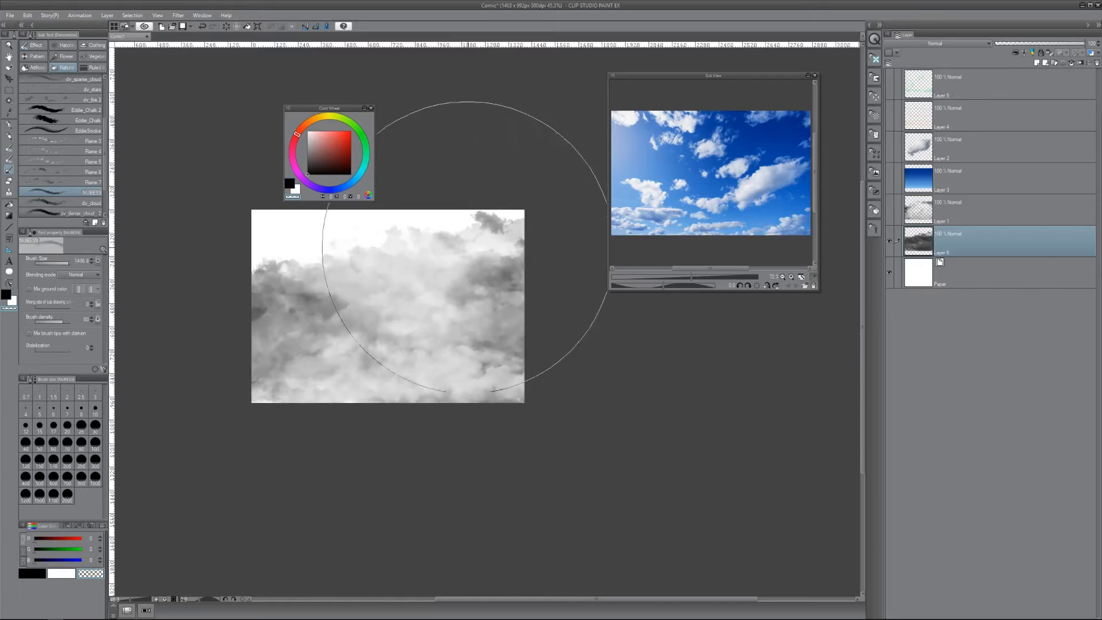
Darken the clouds over the upper and middle canvas with black strokes at brush size 2000.
key("c")
mouse_move(498, 307)
left_mouse_down()
mouse_move(464, 286)
mouse_move(287, 268)
mouse_move(296, 247)
mouse_move(497, 252)
left_mouse_up()
left_click(462, 292)
mouse_move(497, 252)
left_mouse_down()
mouse_move(415, 292)
mouse_move(448, 291)
mouse_move(509, 326)
mouse_move(443, 332)
mouse_move(362, 361)
mouse_move(351, 297)
mouse_move(476, 227)
mouse_move(524, 255)
mouse_move(483, 286)
mouse_move(311, 298)
mouse_move(451, 350)
left_mouse_up()
key("c")
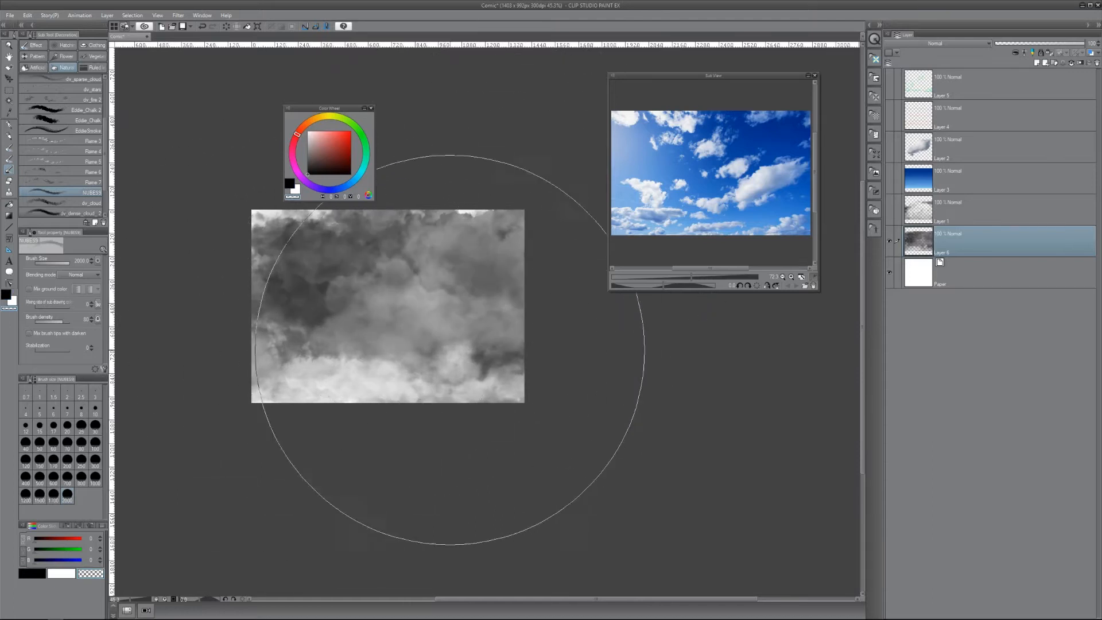
Build up dark storm clouds over most of the canvas, alternating black and transparent cloud strokes with a smaller brush.
key("c")
mouse_move(407, 251)
left_mouse_down()
mouse_move(261, 229)
mouse_move(299, 326)
mouse_move(407, 360)
mouse_move(505, 331)
mouse_move(453, 310)
mouse_move(475, 328)
left_mouse_up()
key("c")
left_click_drag(495, 292, 377, 281)
key("c")
mouse_move(284, 215)
left_mouse_down()
mouse_move(271, 248)
mouse_move(360, 240)
mouse_move(329, 282)
mouse_move(526, 270)
left_mouse_up()
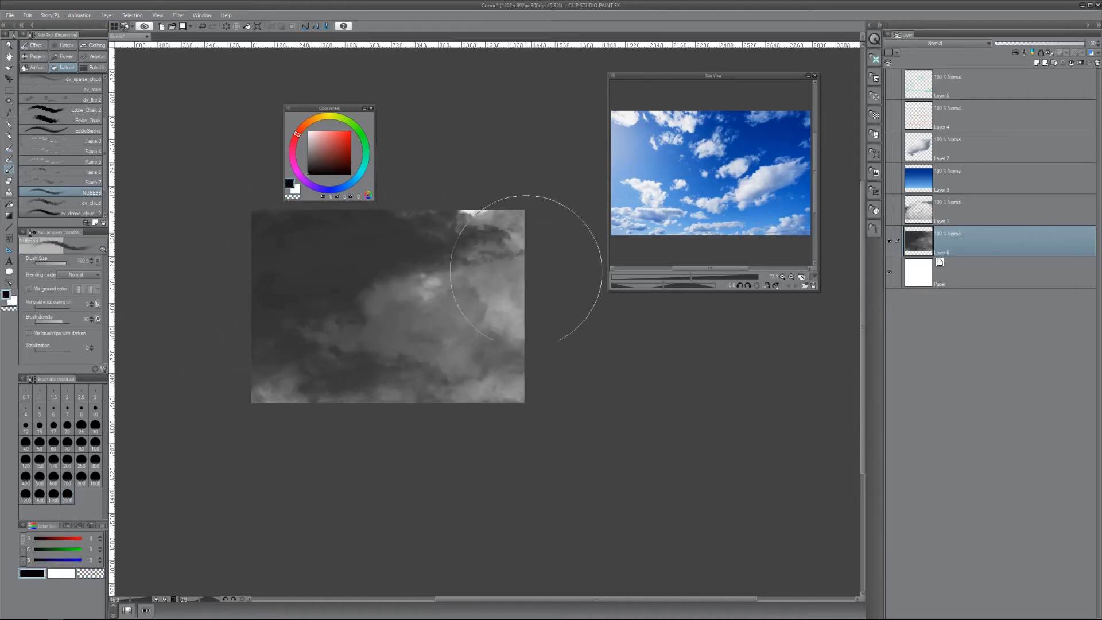
mouse_move(423, 381)
left_mouse_down()
mouse_move(285, 389)
mouse_move(396, 352)
mouse_move(532, 281)
mouse_move(509, 329)
left_mouse_up()
Carve bright cloud banks out of the middle of the dark sky with transparent colour strokes.
key("c")
left_click_drag(382, 338, 435, 349)
scroll(551, 346, "up", 2)
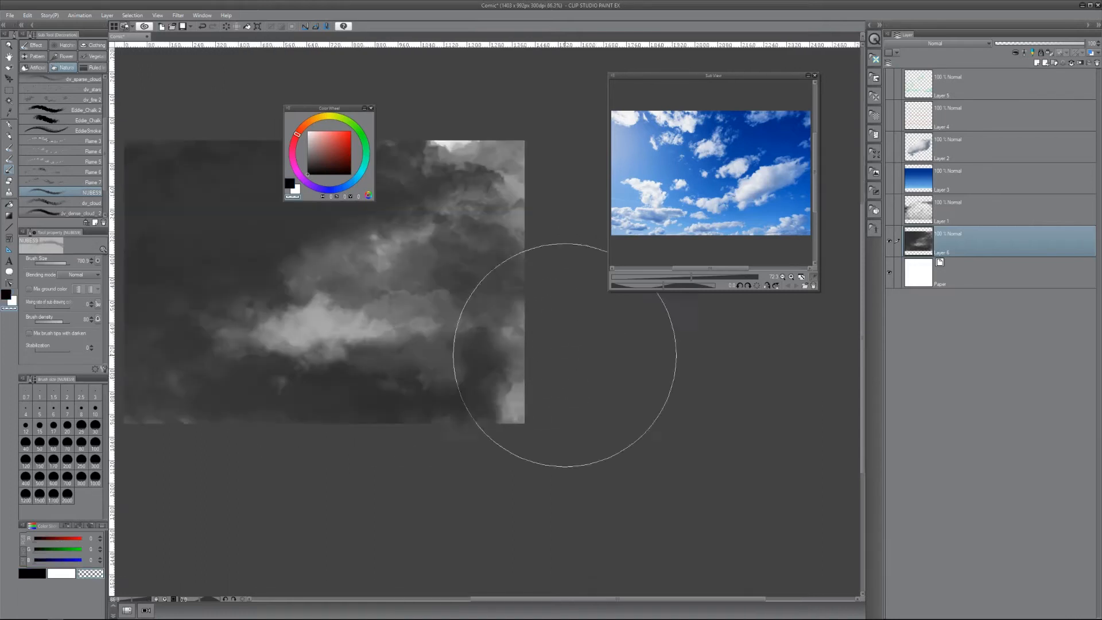
left_click_drag(672, 376, 696, 423)
mouse_move(369, 283)
left_mouse_down()
mouse_move(350, 309)
mouse_move(358, 298)
left_mouse_up()
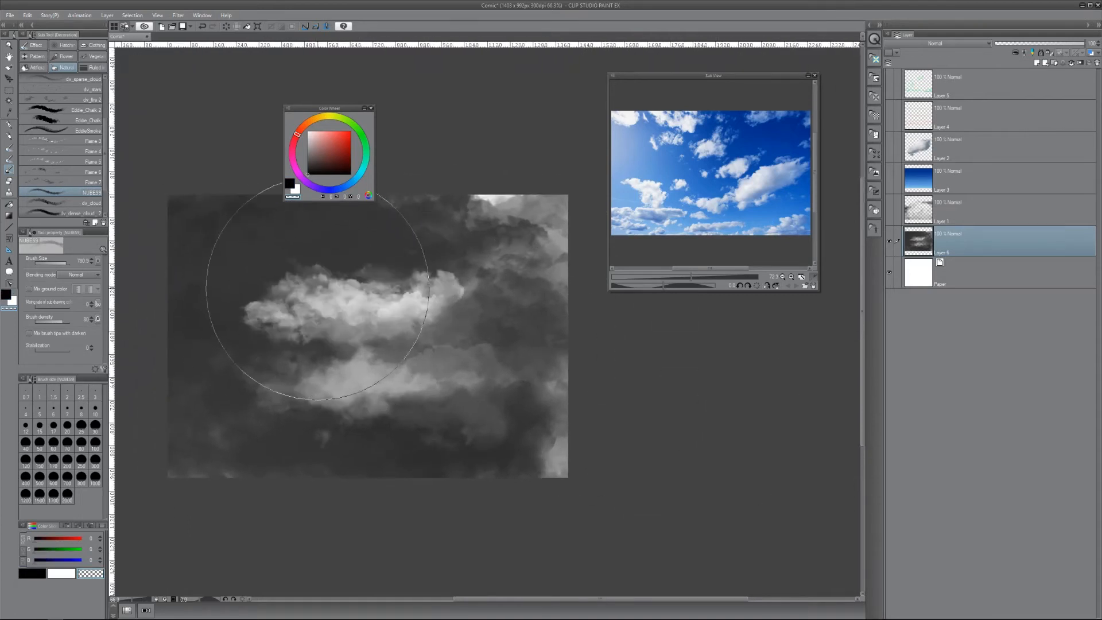
key("]")
left_click_drag(404, 284, 411, 286)
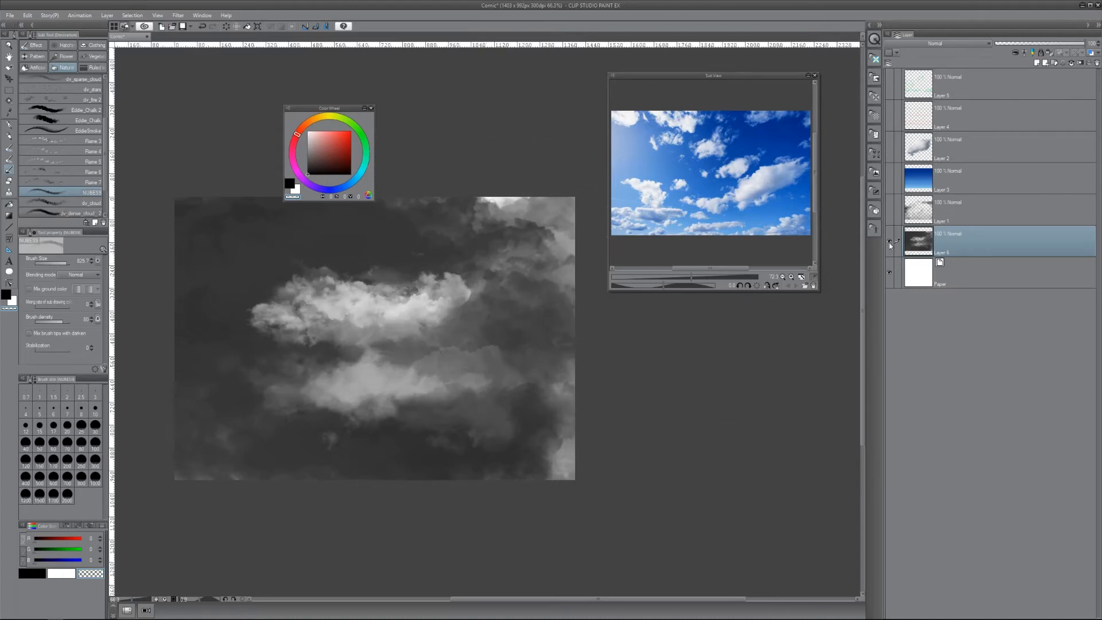
Hide the grey cloud layer, enlarge the Sub View window and magnify the sky reference photo to 100%.
left_click(889, 243)
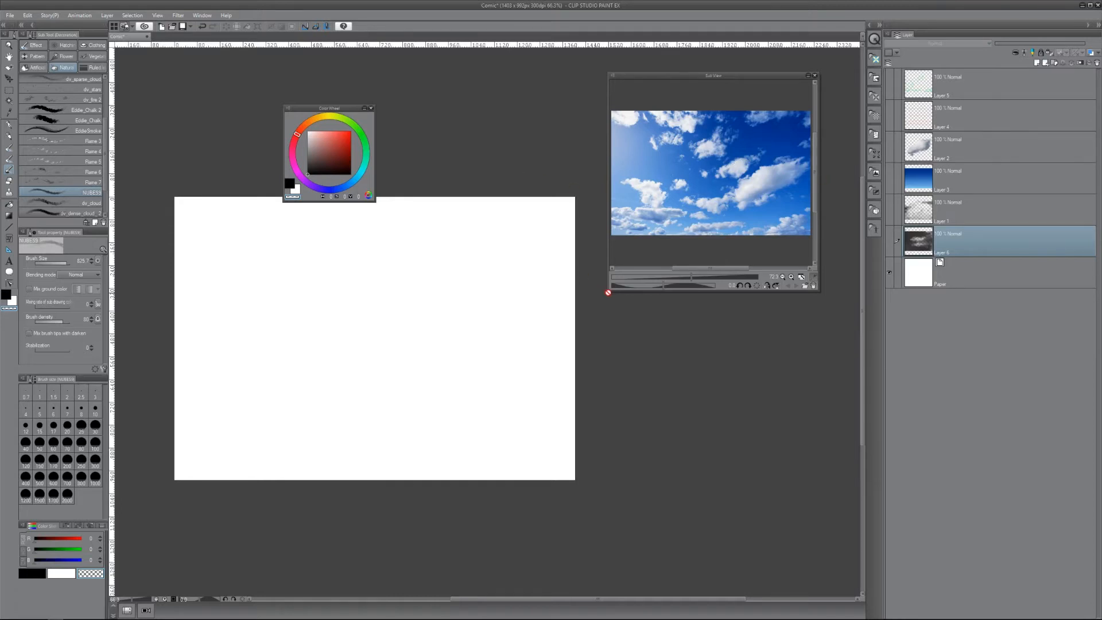
left_click_drag(614, 292, 596, 340)
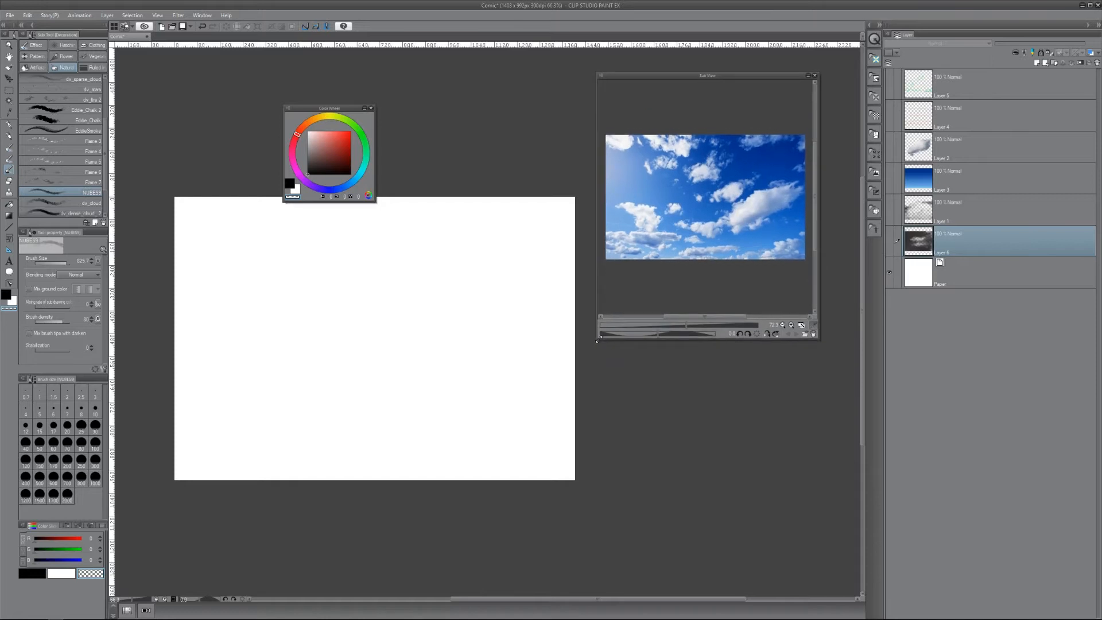
scroll(702, 263, "up", 1)
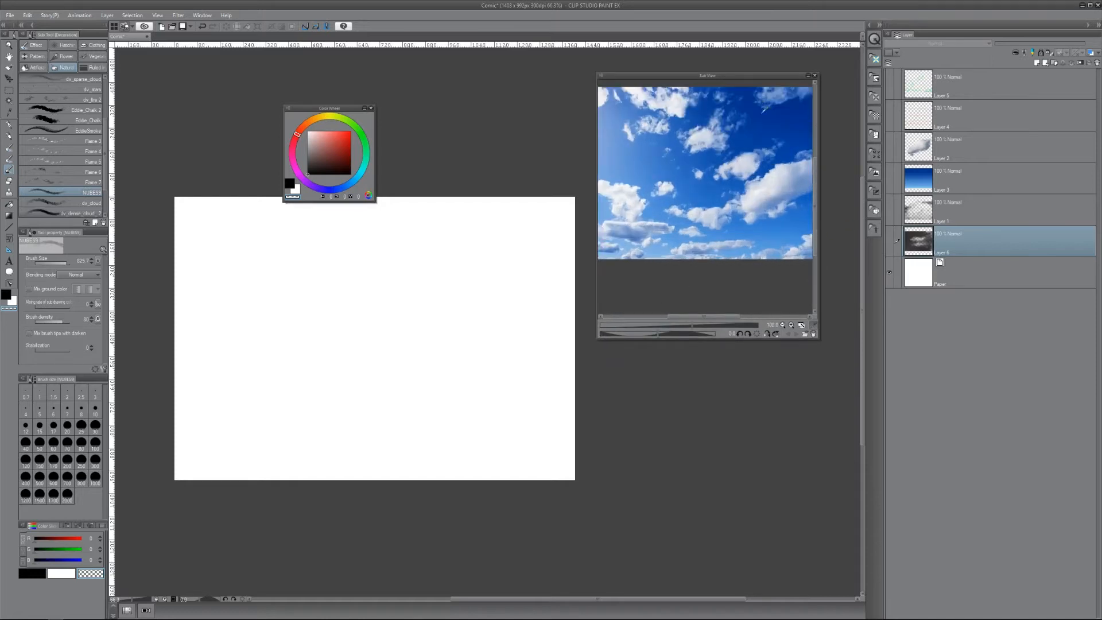
Show the blue gradient sky layer and the layer with the red curved perspective grid, and bring up the gradient tool presets.
left_click(890, 178)
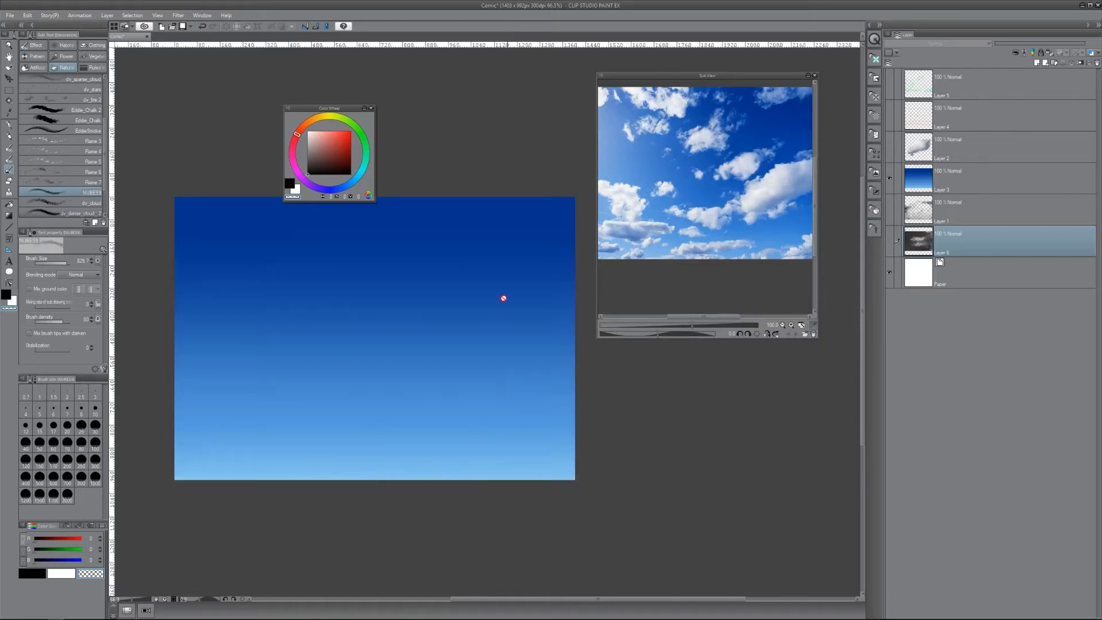
left_click(9, 216)
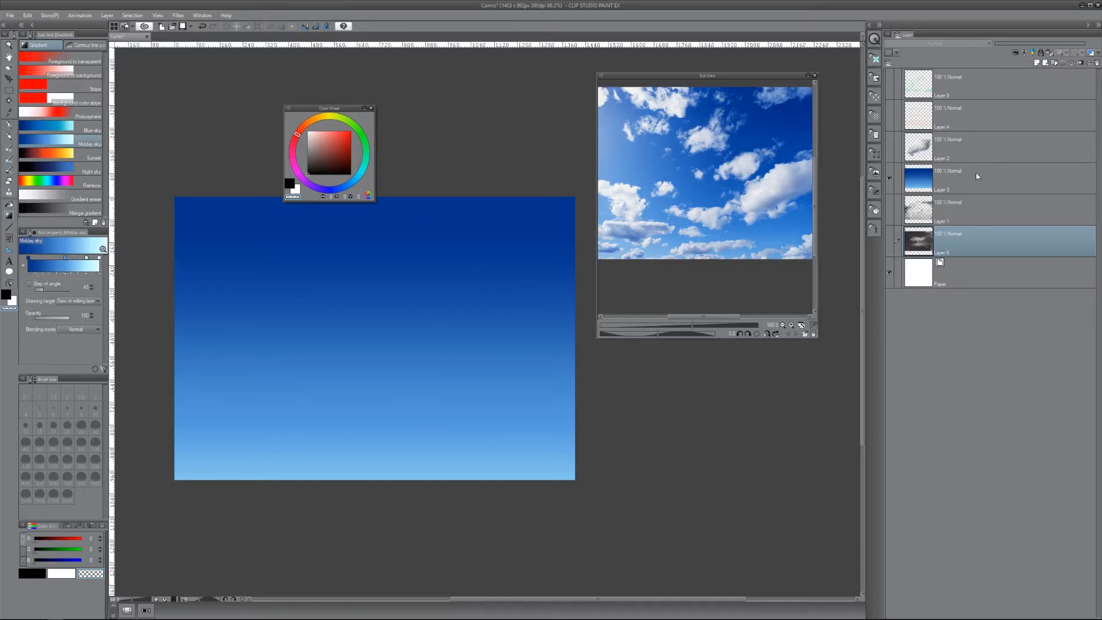
left_click(887, 122)
left_click(888, 122)
left_click(891, 116)
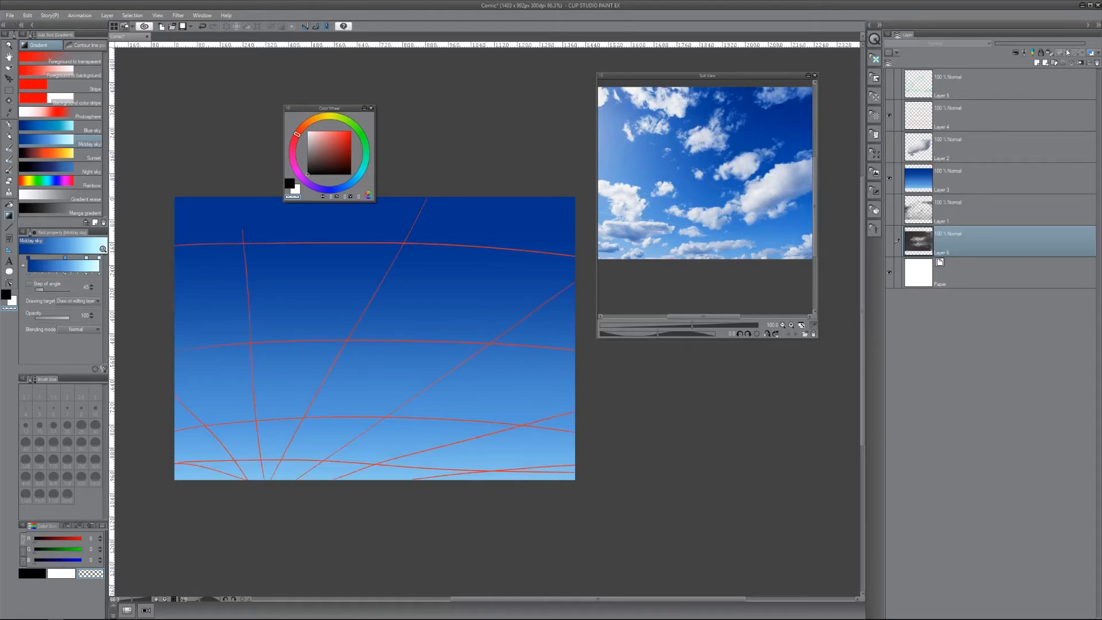
Add a new layer above the perspective grid layer and set up the G-pen with white.
left_click(997, 113)
left_click(1035, 64)
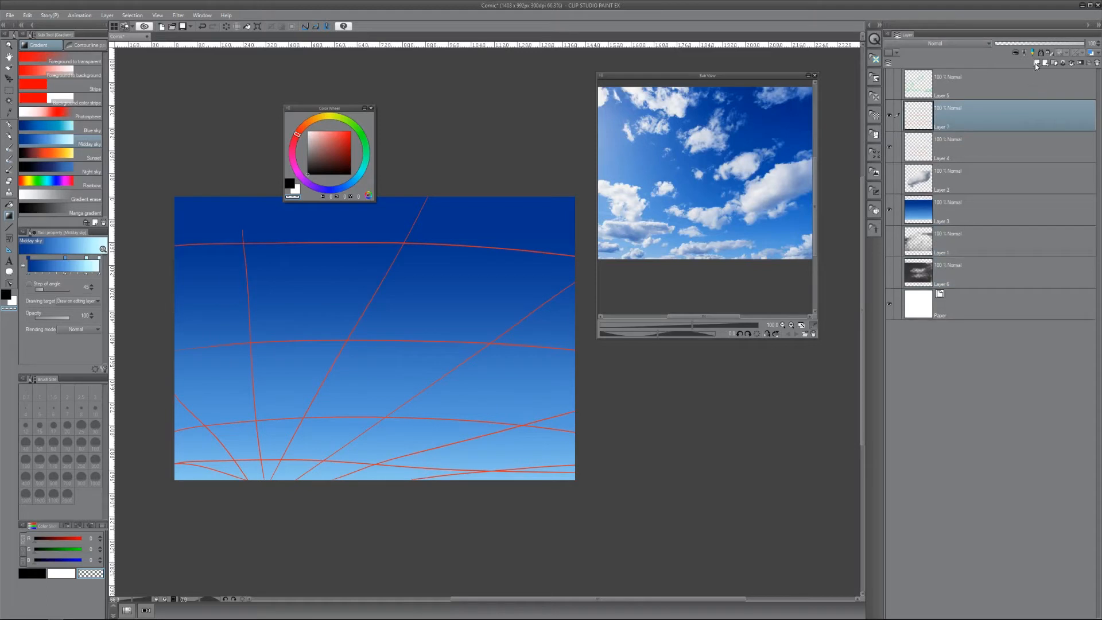
key("p")
left_click(308, 130)
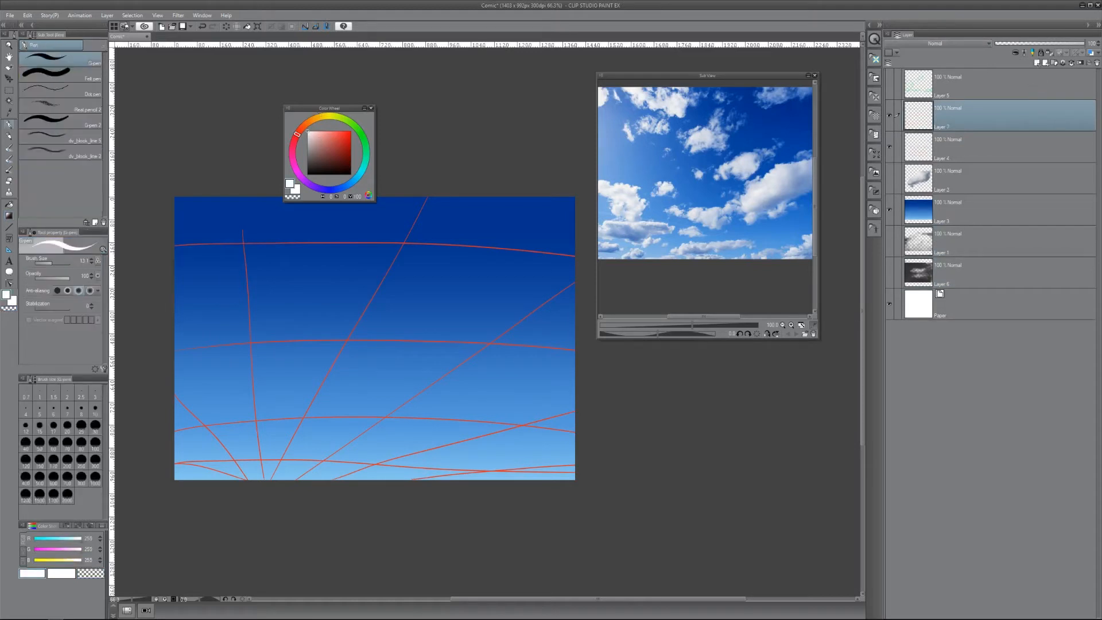
Sketch white cloud outlines following the grid on the canvas's right side, undoing the strokes that do not fit.
left_click_drag(463, 282, 476, 280)
mouse_move(453, 289)
left_mouse_down()
mouse_move(416, 323)
mouse_move(505, 289)
mouse_move(465, 283)
mouse_move(428, 364)
left_mouse_up()
mouse_move(376, 396)
left_mouse_down()
mouse_move(542, 350)
mouse_move(572, 293)
mouse_move(409, 398)
mouse_move(574, 323)
left_mouse_up()
key("ctrl+z")
key("ctrl+z")
mouse_move(482, 388)
left_mouse_down()
mouse_move(360, 424)
mouse_move(505, 419)
mouse_move(546, 397)
left_mouse_up()
key("ctrl+z")
Sketch flat cloud outlines near the horizon and larger ones at mid-height following the perspective grid.
mouse_move(325, 450)
left_mouse_down()
mouse_move(363, 453)
mouse_move(298, 461)
mouse_move(333, 471)
left_mouse_up()
mouse_move(436, 462)
left_mouse_down()
mouse_move(511, 470)
mouse_move(407, 474)
left_mouse_up()
mouse_move(445, 319)
left_mouse_down()
mouse_move(425, 358)
mouse_move(495, 375)
mouse_move(430, 383)
mouse_move(575, 343)
left_mouse_up()
mouse_move(188, 325)
left_mouse_down()
mouse_move(315, 354)
mouse_move(249, 380)
mouse_move(197, 377)
mouse_move(185, 323)
left_mouse_up()
mouse_move(263, 372)
left_mouse_down()
mouse_move(301, 372)
mouse_move(236, 404)
mouse_move(271, 401)
left_mouse_up()
mouse_move(370, 420)
left_mouse_down()
mouse_move(338, 439)
mouse_move(448, 422)
mouse_move(342, 409)
mouse_move(385, 401)
left_mouse_up()
left_click_drag(502, 402, 497, 408)
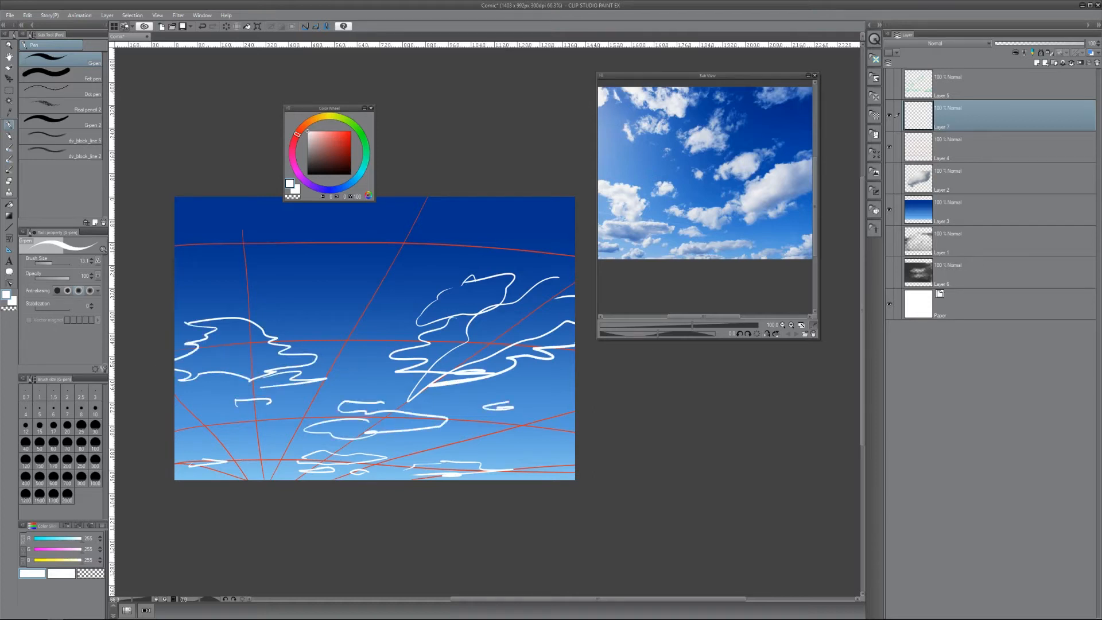
Sketch two large cloud outlines across the top of the sky and check the whole composition.
mouse_move(251, 216)
left_mouse_down()
mouse_move(256, 279)
mouse_move(290, 275)
mouse_move(333, 293)
mouse_move(350, 247)
mouse_move(296, 205)
left_mouse_up()
mouse_move(470, 228)
left_mouse_down()
mouse_move(466, 201)
mouse_move(555, 230)
mouse_move(542, 235)
left_mouse_up()
scroll(544, 245, "down", 3)
scroll(544, 247, "up", 3)
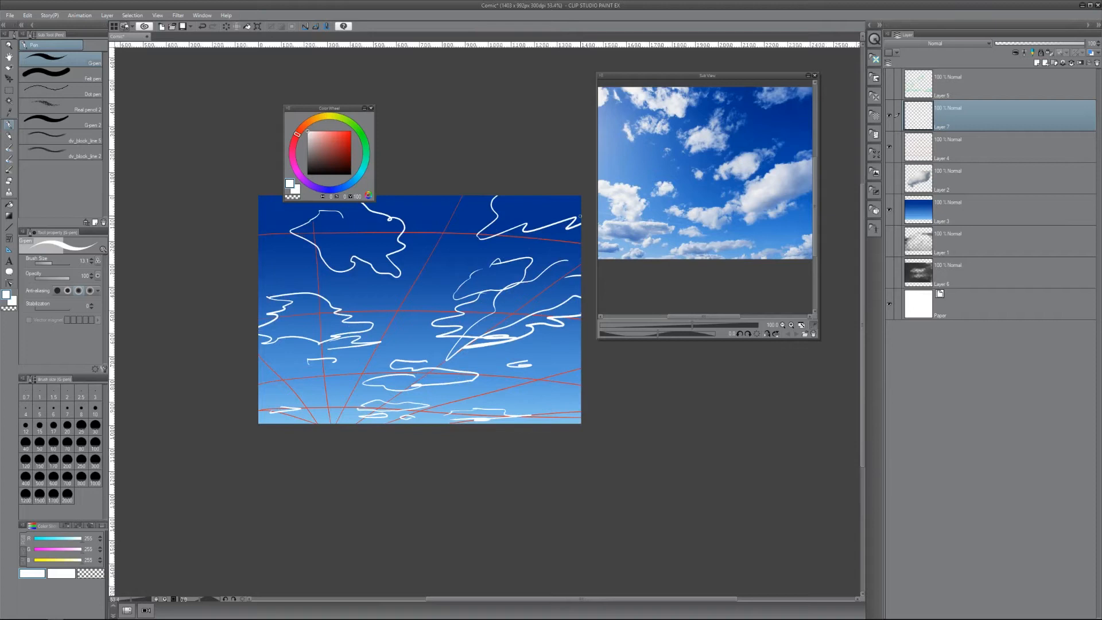
Hide the cloud sketch layer and add a new empty layer above it.
left_click(890, 120)
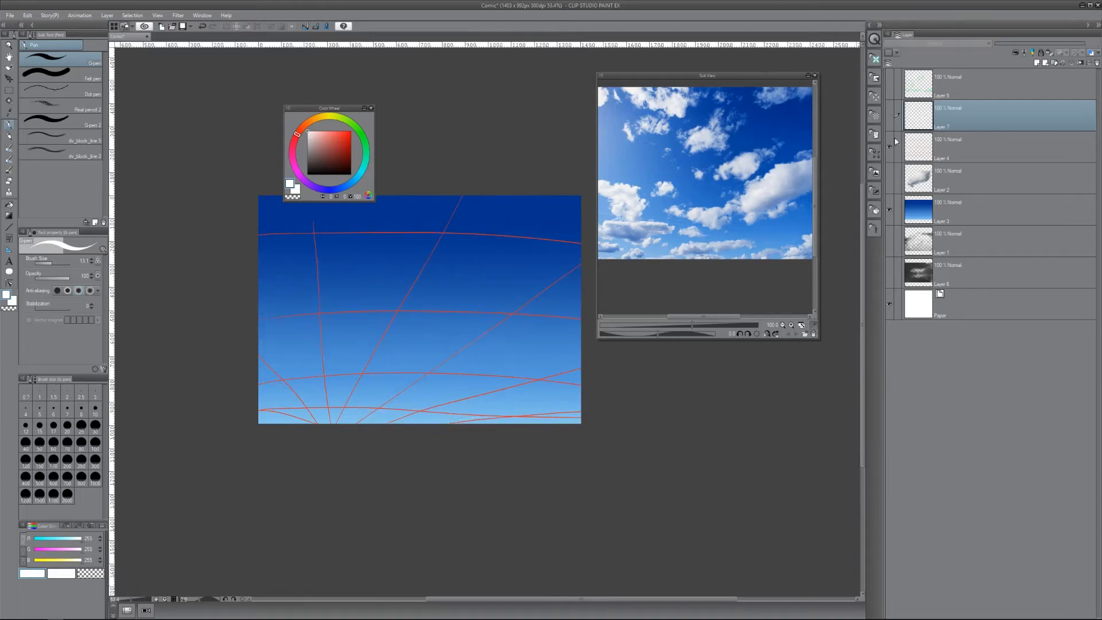
left_click(893, 98)
left_click(890, 99)
left_click(1038, 62)
Sketch the white outline of one tall cumulus cloud with a flat base, and hide the perspective grid.
scroll(442, 294, "up", 1)
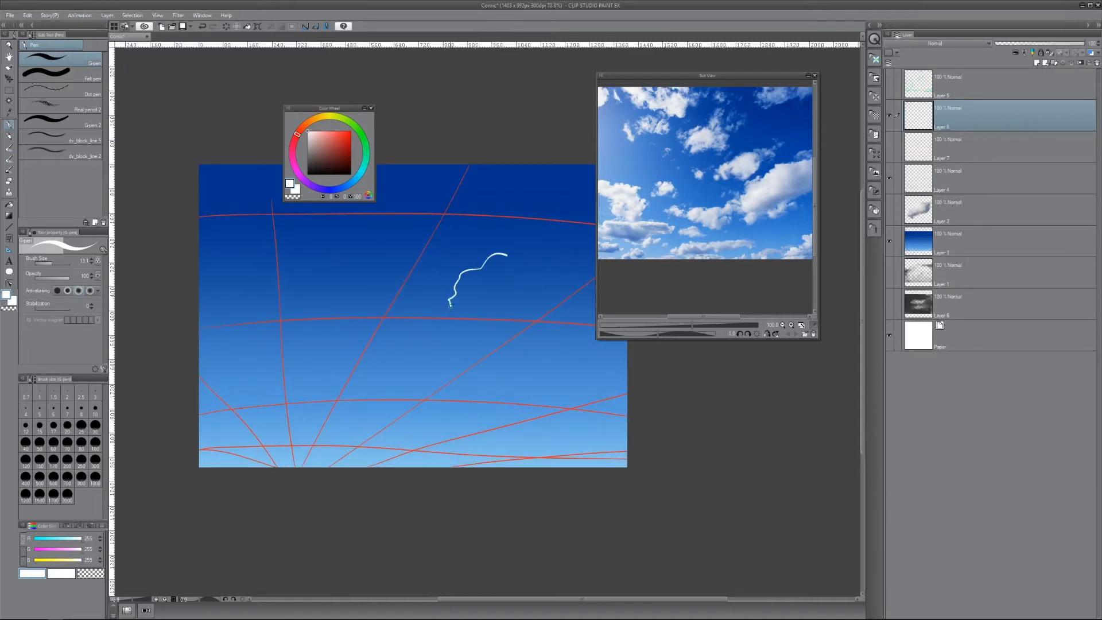
mouse_move(422, 331)
left_mouse_down()
mouse_move(367, 345)
mouse_move(515, 352)
left_mouse_up()
mouse_move(506, 254)
left_mouse_down()
mouse_move(553, 275)
mouse_move(565, 319)
left_mouse_up()
left_click(889, 178)
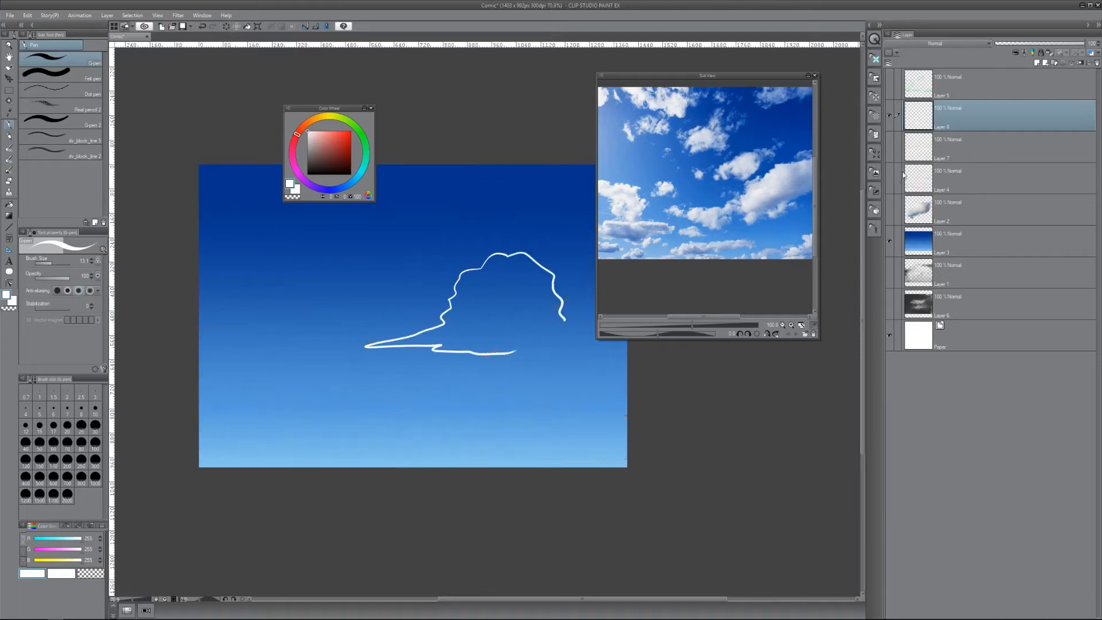
left_click_drag(579, 333, 440, 350)
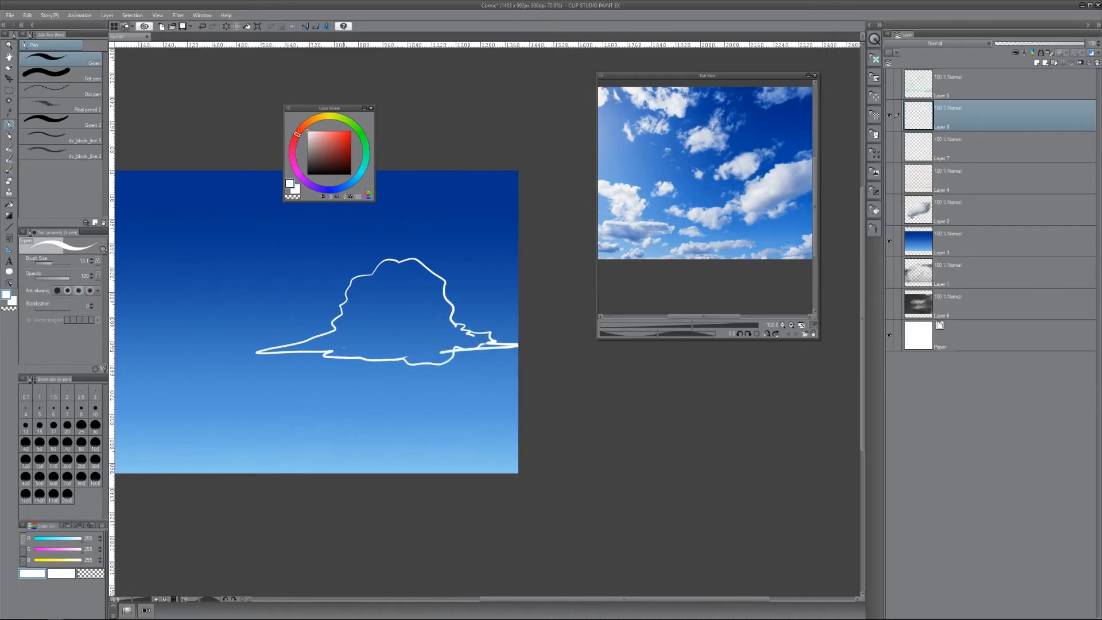
Block in the cloud's flat underside with the Square watercolor brush in dark grey and a dark blue-grey.
key("b")
left_click(308, 162)
mouse_move(344, 348)
left_mouse_down()
mouse_move(291, 352)
mouse_move(356, 354)
mouse_move(360, 343)
mouse_move(429, 360)
mouse_move(491, 340)
mouse_move(393, 332)
left_mouse_up()
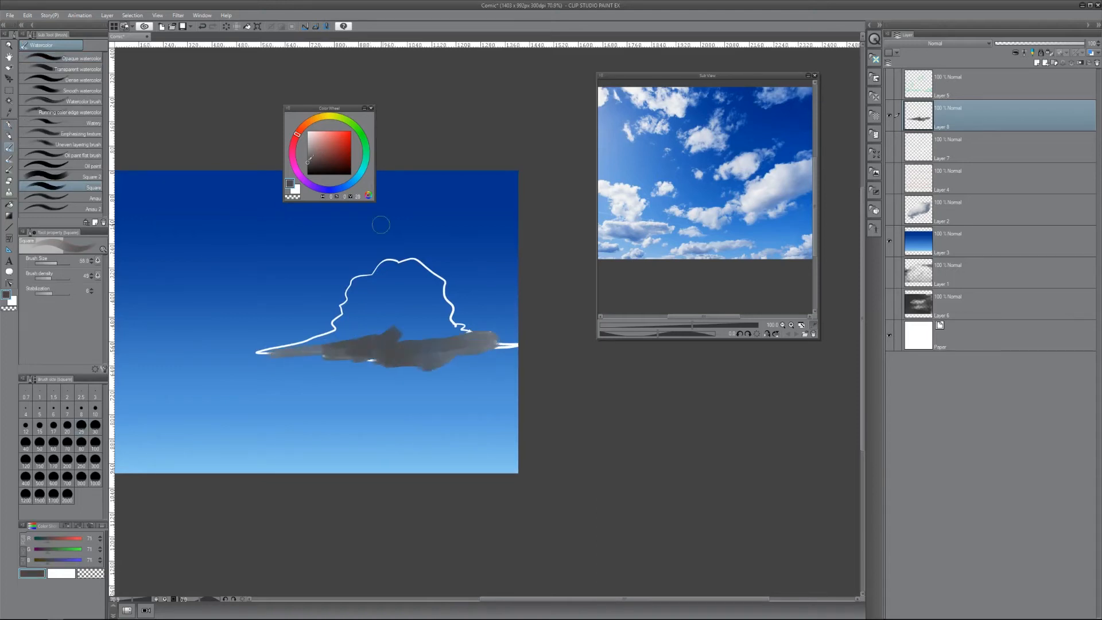
left_click_drag(312, 189, 342, 187)
left_click(320, 158)
mouse_move(420, 345)
left_mouse_down()
mouse_move(448, 351)
mouse_move(428, 356)
mouse_move(386, 335)
mouse_move(350, 343)
mouse_move(446, 349)
left_mouse_up()
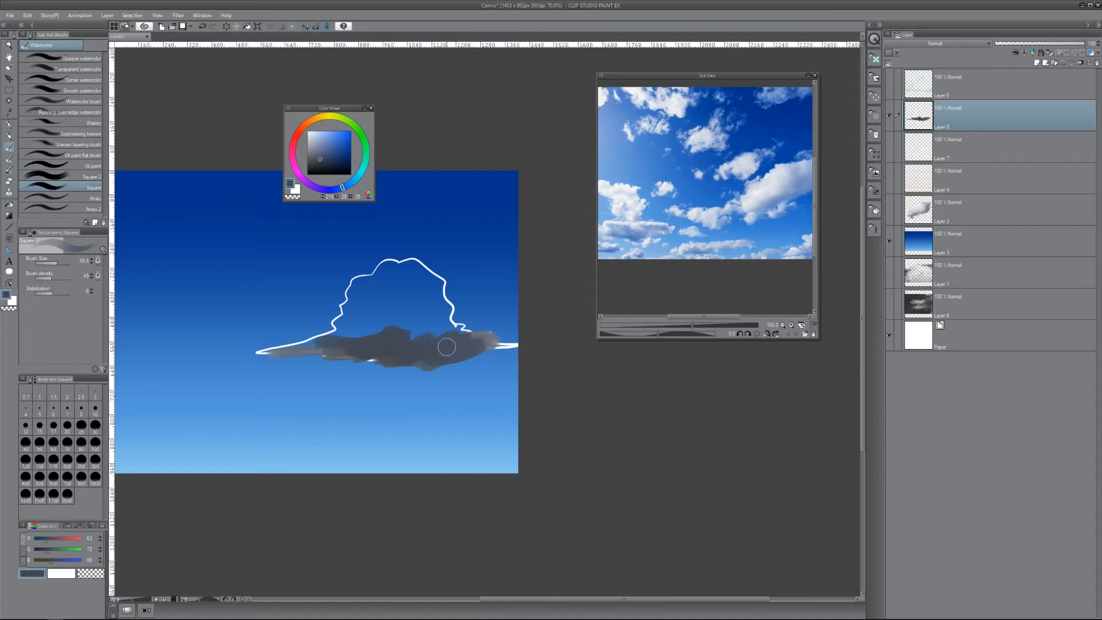
Fill the cloud's rounded upper mass with near-white and pale blue-grey tones, sampling colours while painting.
left_click(446, 283, "alt")
mouse_move(381, 299)
left_mouse_down()
mouse_move(402, 281)
mouse_move(396, 265)
mouse_move(357, 289)
mouse_move(340, 319)
mouse_move(390, 321)
mouse_move(373, 333)
mouse_move(397, 286)
mouse_move(417, 280)
left_mouse_up()
left_click(404, 279, "alt")
mouse_move(409, 274)
left_mouse_down()
mouse_move(434, 310)
mouse_move(419, 313)
mouse_move(428, 322)
mouse_move(435, 309)
mouse_move(451, 333)
left_mouse_up()
left_click(407, 290, "alt")
left_click_drag(390, 272, 321, 338)
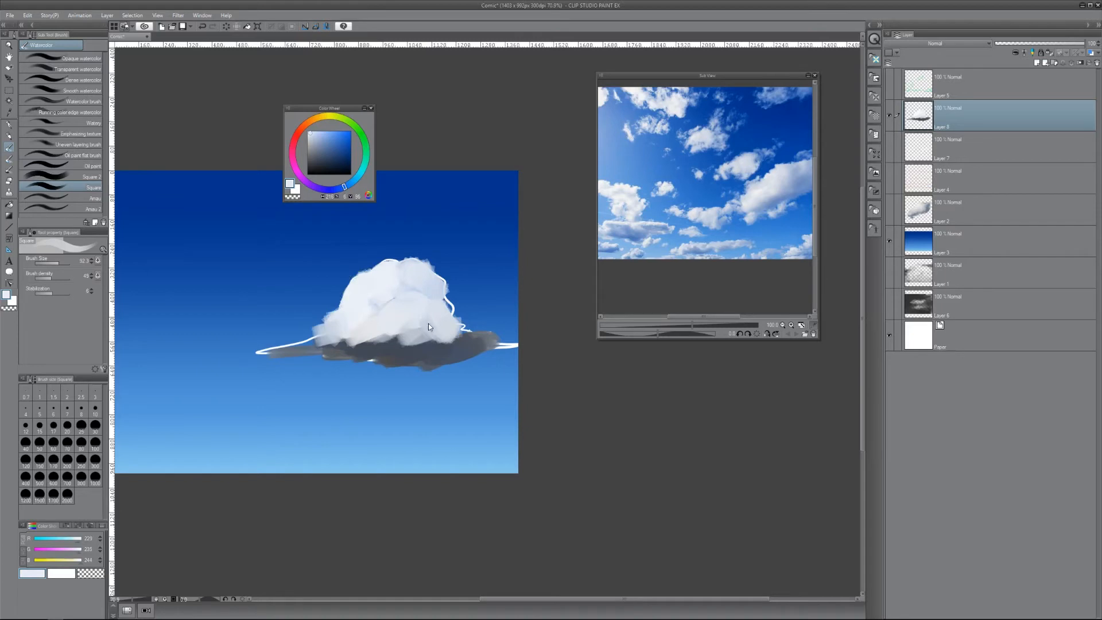
Paint sampled grey shadow tones along the boundary between the cloud's white top and dark base.
left_click(414, 346, "alt")
key("bracketright")
mouse_move(423, 340)
left_mouse_down()
mouse_move(390, 346)
mouse_move(447, 338)
mouse_move(384, 346)
mouse_move(416, 317)
mouse_move(392, 319)
mouse_move(418, 315)
mouse_move(399, 315)
mouse_move(375, 328)
mouse_move(434, 336)
mouse_move(364, 344)
left_mouse_up()
key("p")
key("b")
Blend sampled light and mid-grey shadow tones up into the lower half of the cloud's white mass.
left_click(412, 337, "alt")
scroll(444, 334, "down", 5)
scroll(440, 331, "up", 3)
left_click(420, 324, "alt")
left_click(402, 329, "alt")
scroll(464, 344, "down", 2)
scroll(455, 345, "up", 3)
Fill the cloud's thin tail at the canvas's right edge with sampled pale and blue-grey tones.
left_click(460, 321, "alt")
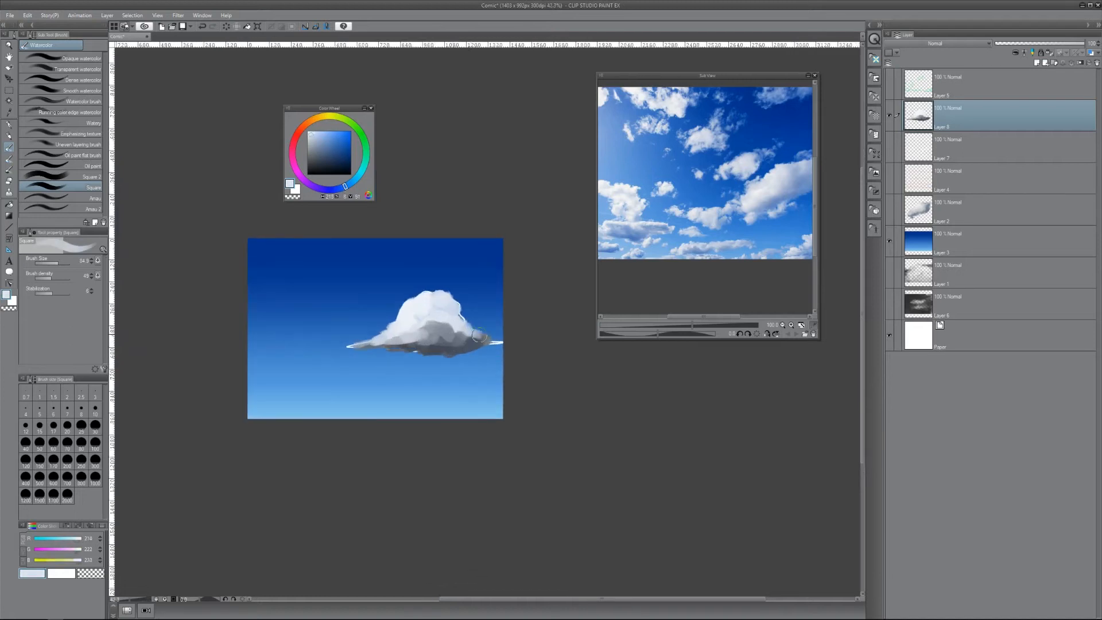
left_click(453, 343, "alt")
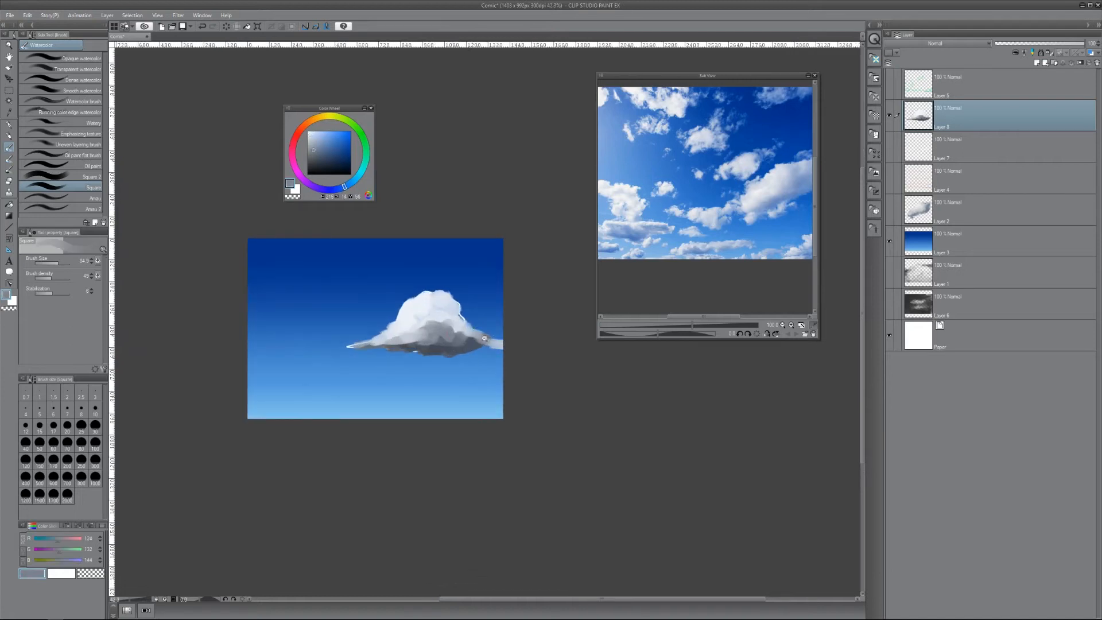
scroll(483, 342, "down", 3)
scroll(467, 340, "up", 3)
left_click_drag(490, 331, 353, 319)
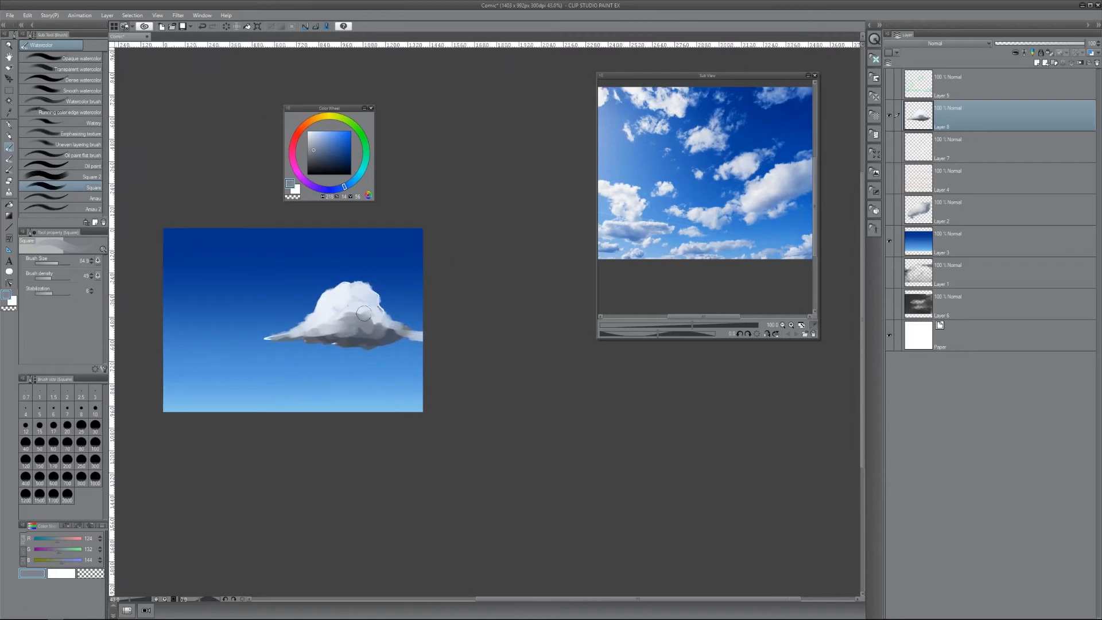
scroll(378, 300, "up", 3)
Paint the cloud's crown with sampled pale blue and near-white strokes using the Square brush.
left_click(324, 273, "alt")
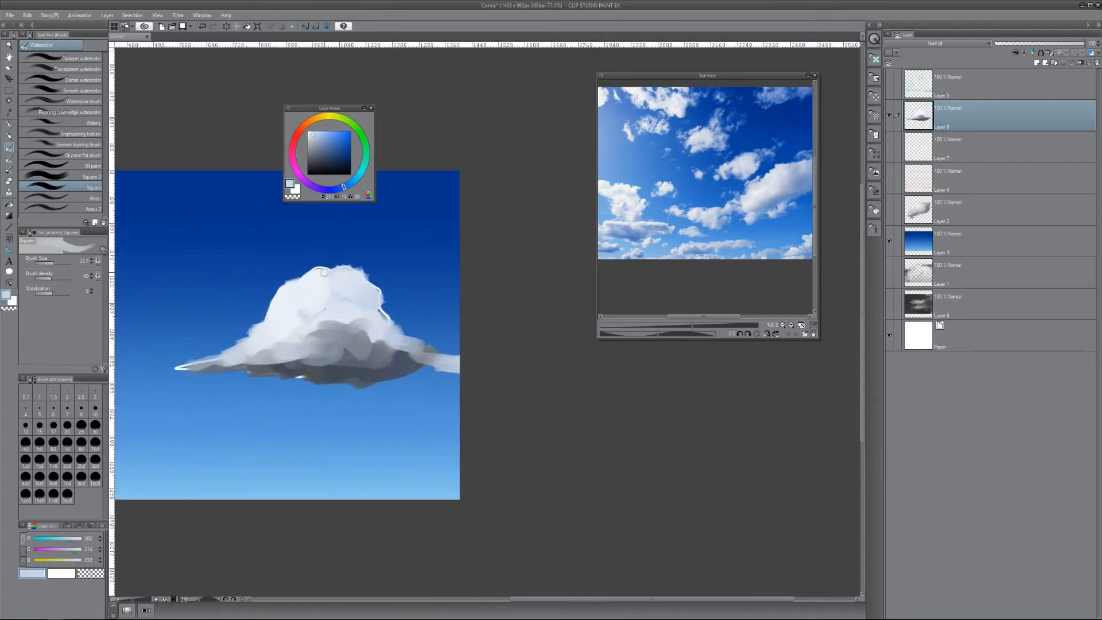
left_click(321, 278, "alt")
left_click_drag(338, 276, 363, 273)
left_click_drag(309, 171, 290, 184)
key("p")
left_click_drag(356, 266, 363, 273)
mouse_move(289, 322)
left_mouse_down()
mouse_move(171, 367)
mouse_move(359, 374)
mouse_move(480, 356)
mouse_move(199, 356)
left_mouse_up()
key("ctrl+z")
key("ctrl+z")
key("ctrl+z")
Soften the upper right edge of the cloud's crown with sampled pale tones using the Smooth watercolor 2 airbrush.
left_click(349, 268, "alt")
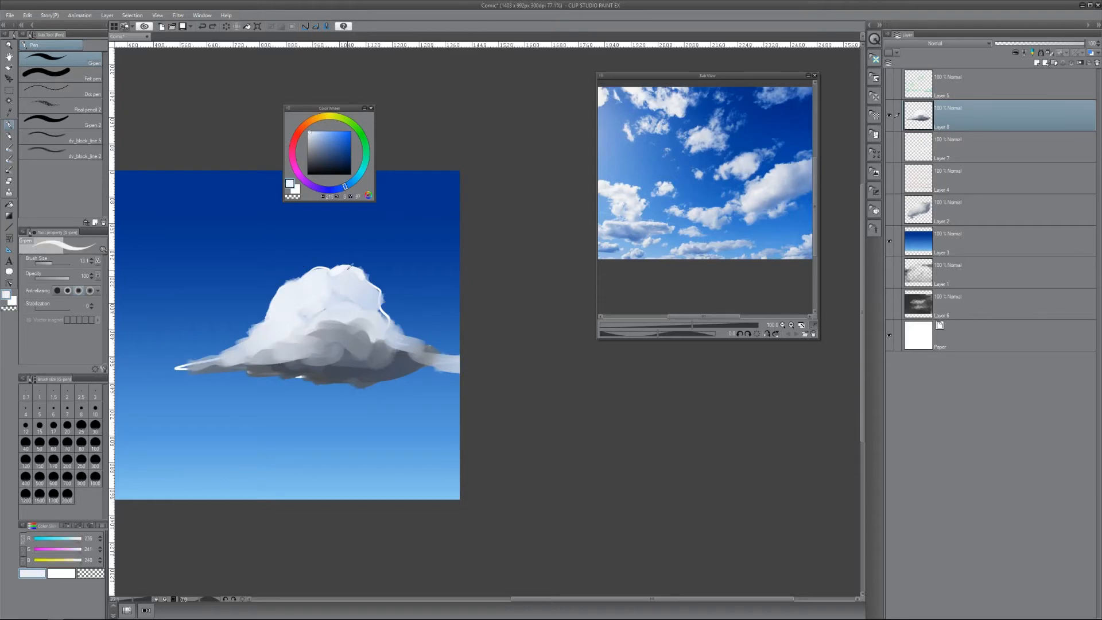
key("b")
key("bracketleft")
left_click(353, 270, "alt")
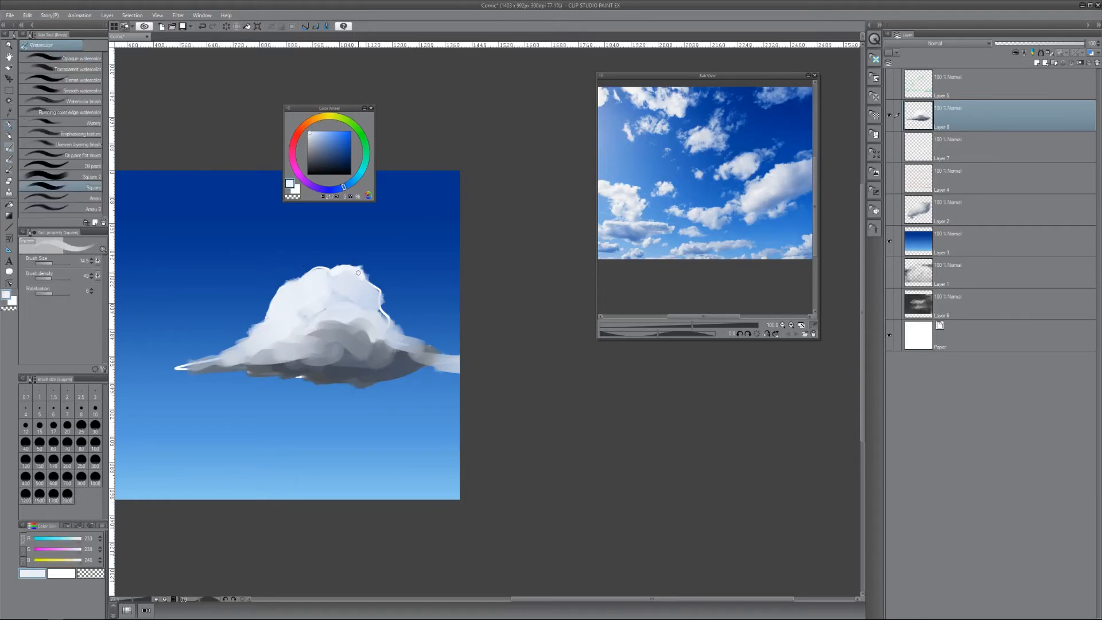
key("b")
key("bracketright")
key("bracketright")
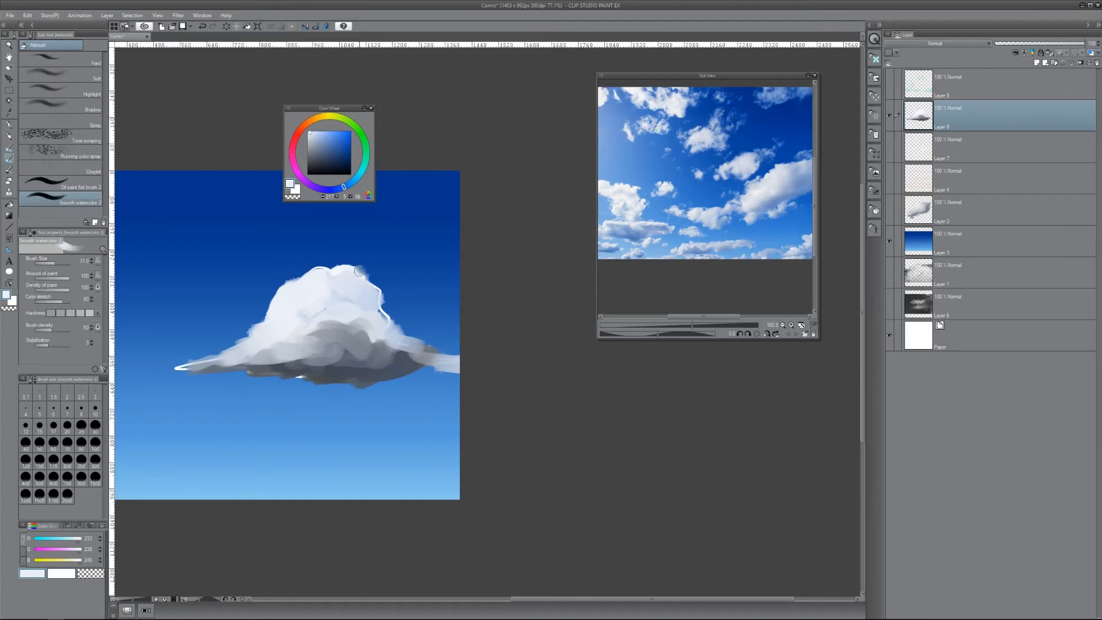
scroll(373, 285, "up", 2)
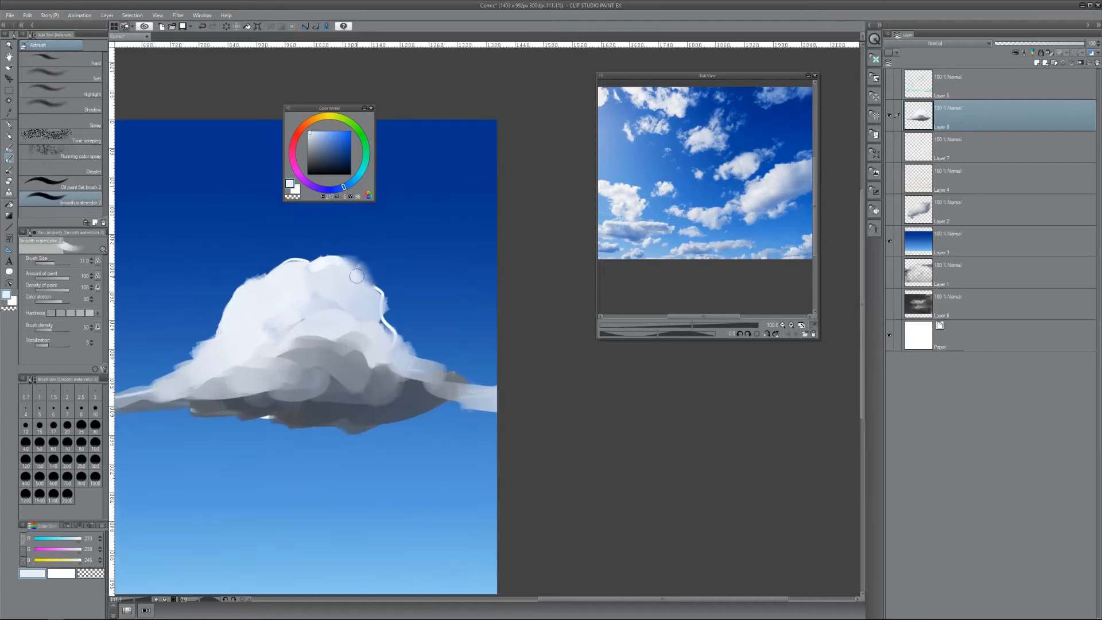
left_click(328, 268, "alt")
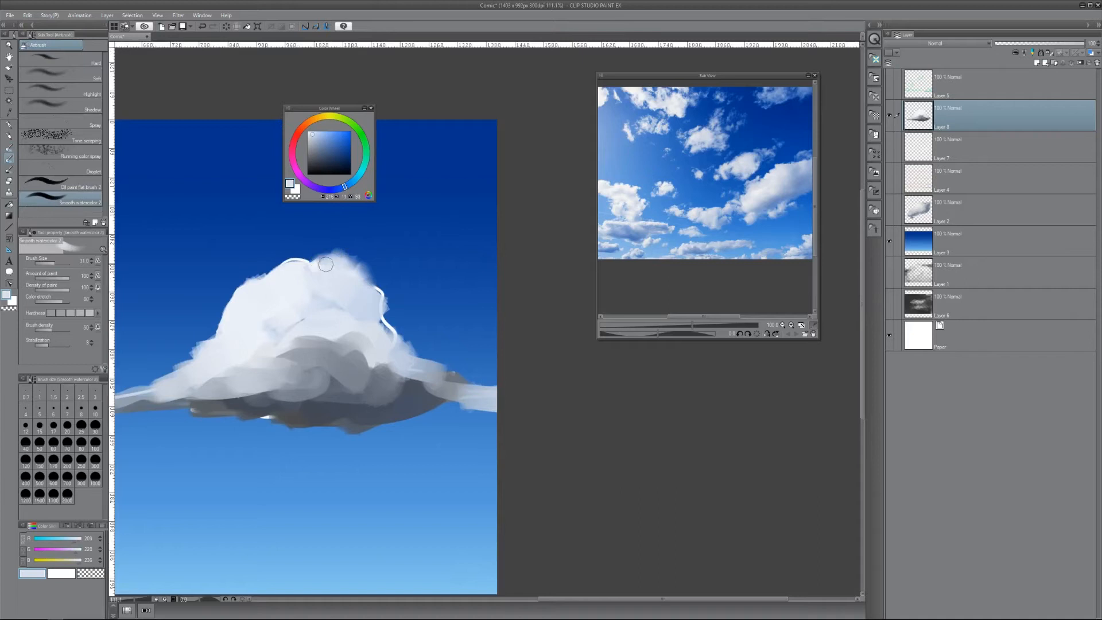
Rework the upper left edge of the cloud's crown with a sampled pale tone and the Square brush.
key("b")
left_click(294, 262, "alt")
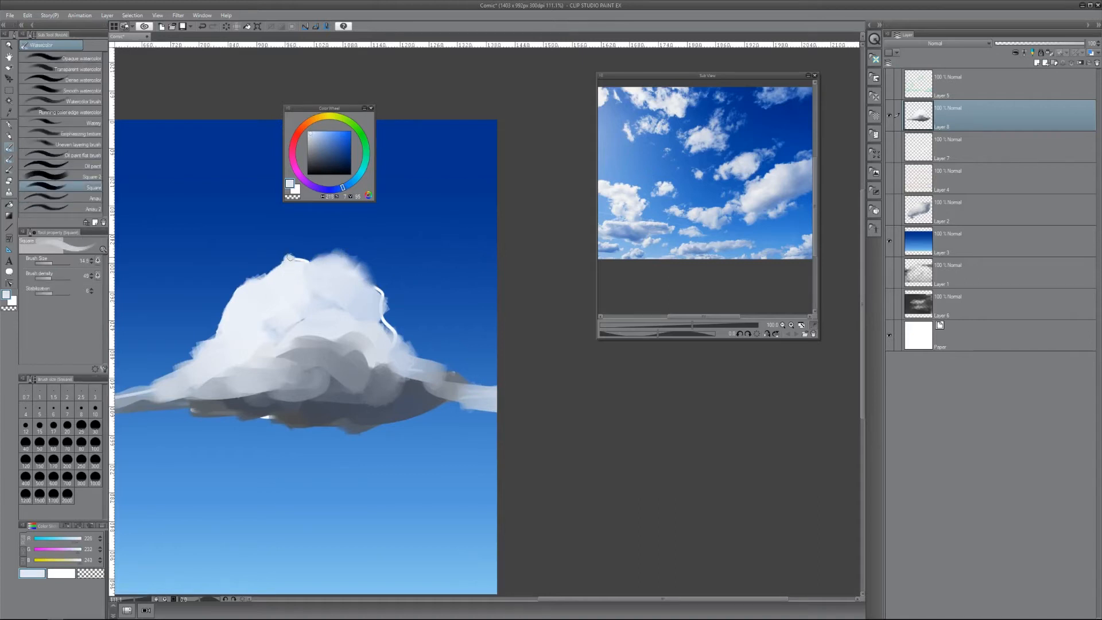
scroll(325, 276, "down", 4)
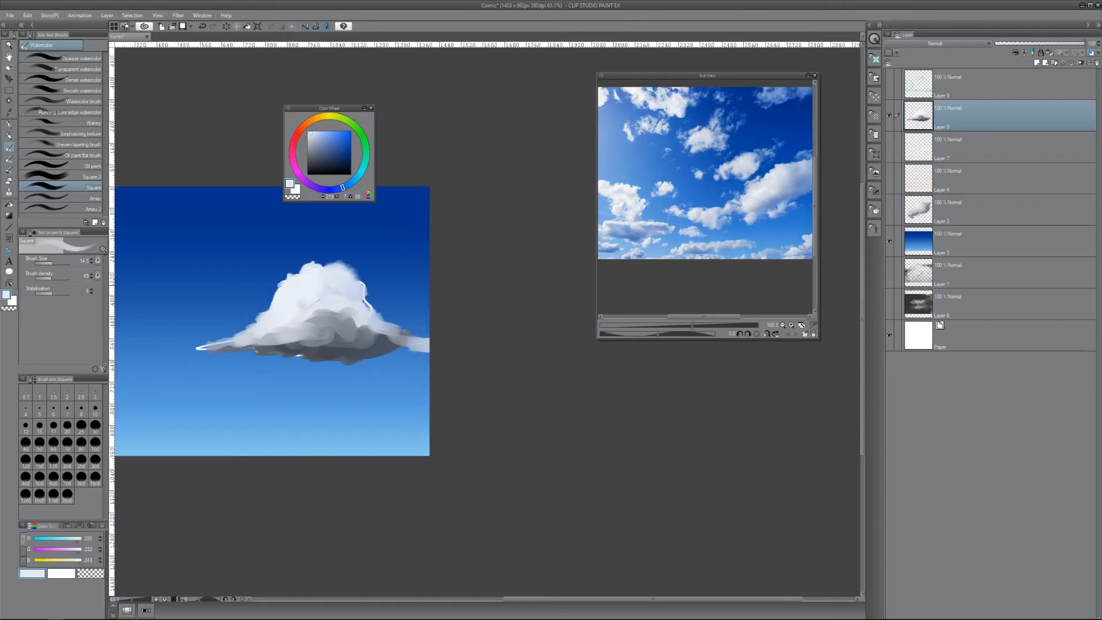
scroll(351, 306, "down", 7)
scroll(362, 307, "up", 5)
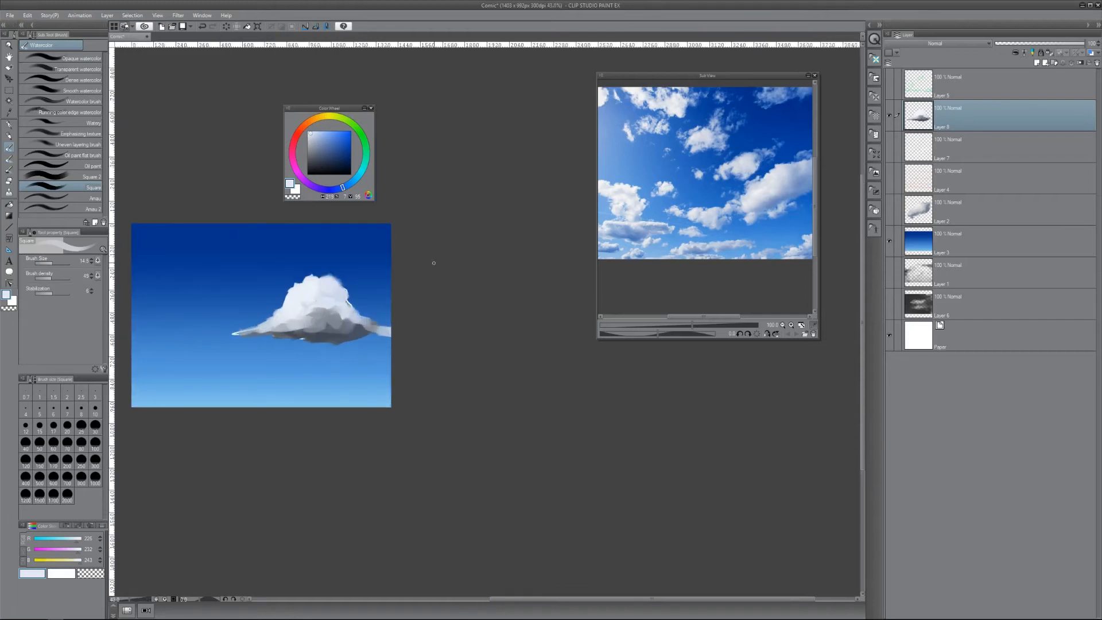
Hide the tall cumulus layer, show the perspective grid and the earlier slanted cloud, and select that cloud's layer.
left_click(889, 113)
left_click(889, 179)
left_click(890, 209)
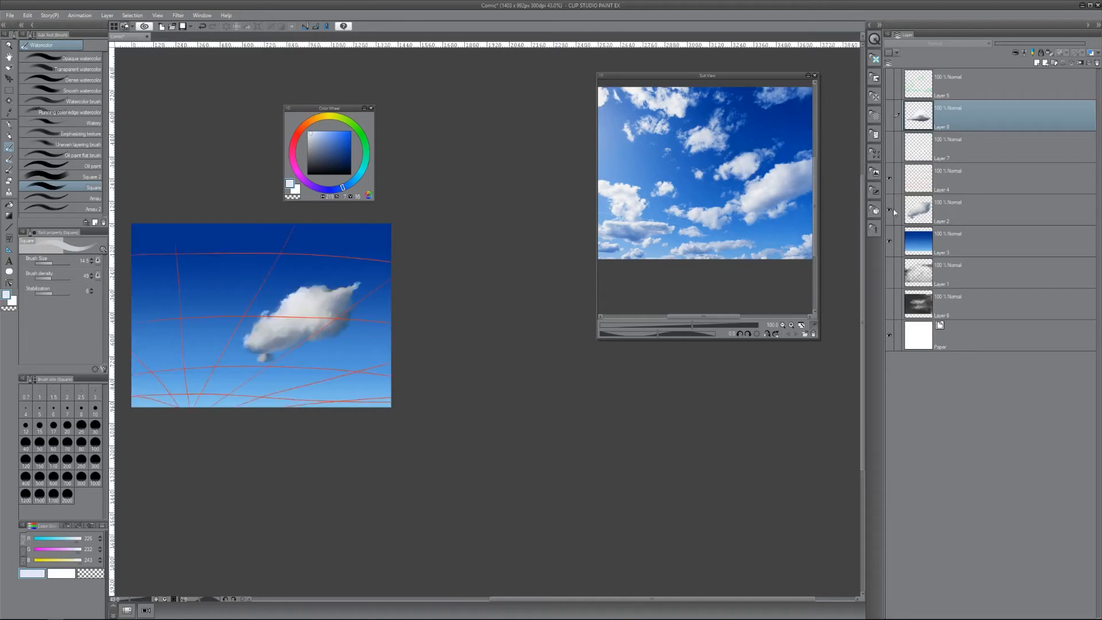
left_click(929, 211)
left_click_drag(315, 310, 347, 313)
left_click_drag(324, 287, 414, 314)
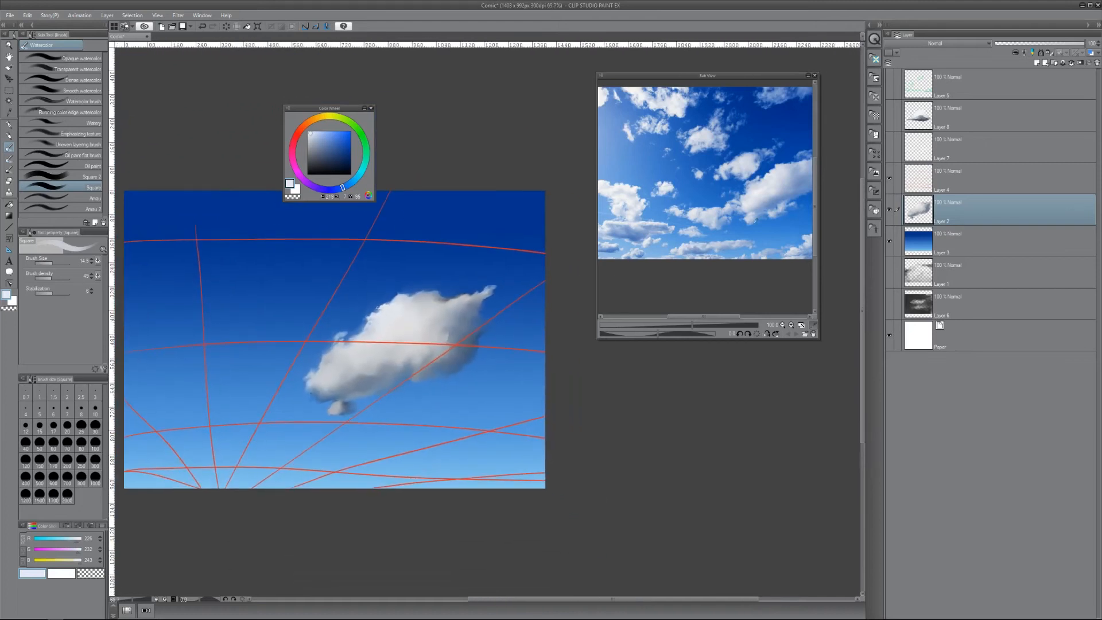
left_click_drag(278, 313, 286, 314)
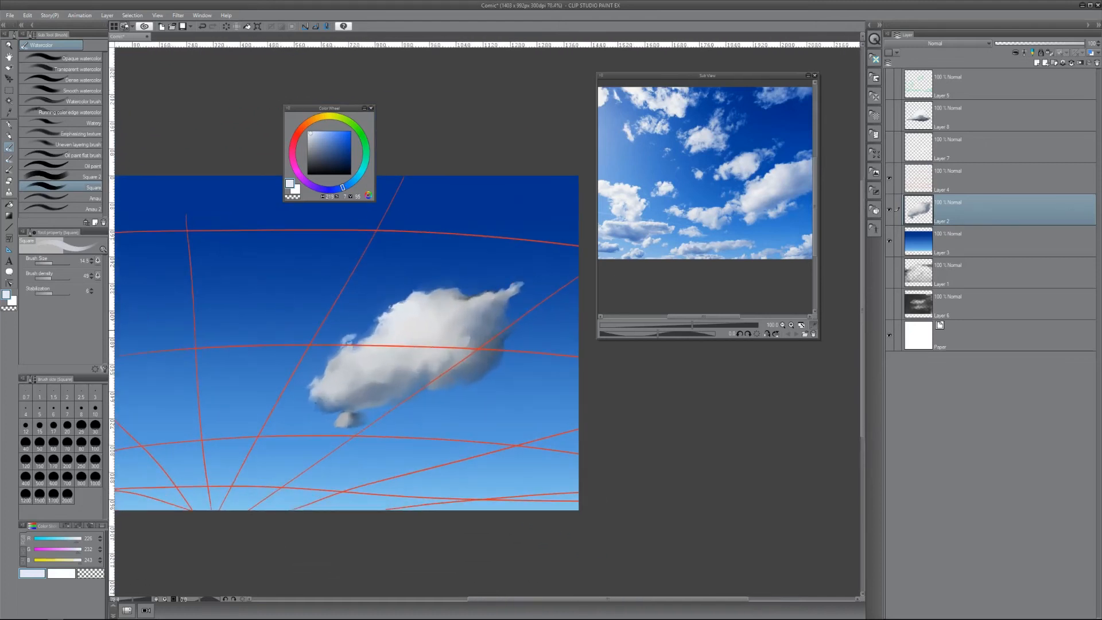
Block in a small cloud left of the slanted cloud with a white top and a dark blue underside.
left_click(308, 134)
left_click_drag(313, 296, 416, 291)
mouse_move(278, 335)
left_mouse_down()
mouse_move(299, 324)
mouse_move(264, 344)
mouse_move(291, 345)
mouse_move(290, 362)
mouse_move(272, 355)
mouse_move(293, 335)
mouse_move(301, 343)
mouse_move(280, 364)
mouse_move(289, 367)
mouse_move(270, 367)
mouse_move(278, 353)
mouse_move(262, 349)
mouse_move(289, 342)
mouse_move(283, 355)
mouse_move(281, 341)
mouse_move(295, 341)
mouse_move(274, 350)
mouse_move(290, 334)
mouse_move(272, 355)
mouse_move(298, 349)
mouse_move(290, 335)
mouse_move(278, 356)
mouse_move(298, 346)
mouse_move(290, 322)
mouse_move(317, 358)
mouse_move(295, 367)
mouse_move(326, 358)
mouse_move(271, 340)
mouse_move(232, 361)
mouse_move(271, 384)
mouse_move(292, 380)
mouse_move(264, 382)
left_mouse_up()
left_click(307, 163)
left_click(338, 155)
left_click(294, 326, "alt")
left_click(286, 366, "alt")
Hide the perspective grid and blend sampled light and shadow tones across the small cloud.
left_click(889, 178)
left_click(293, 322, "alt")
left_click(294, 363, "alt")
scroll(319, 346, "up", 2)
left_click(298, 337, "alt")
left_click(249, 360, "alt")
scroll(330, 371, "down", 3)
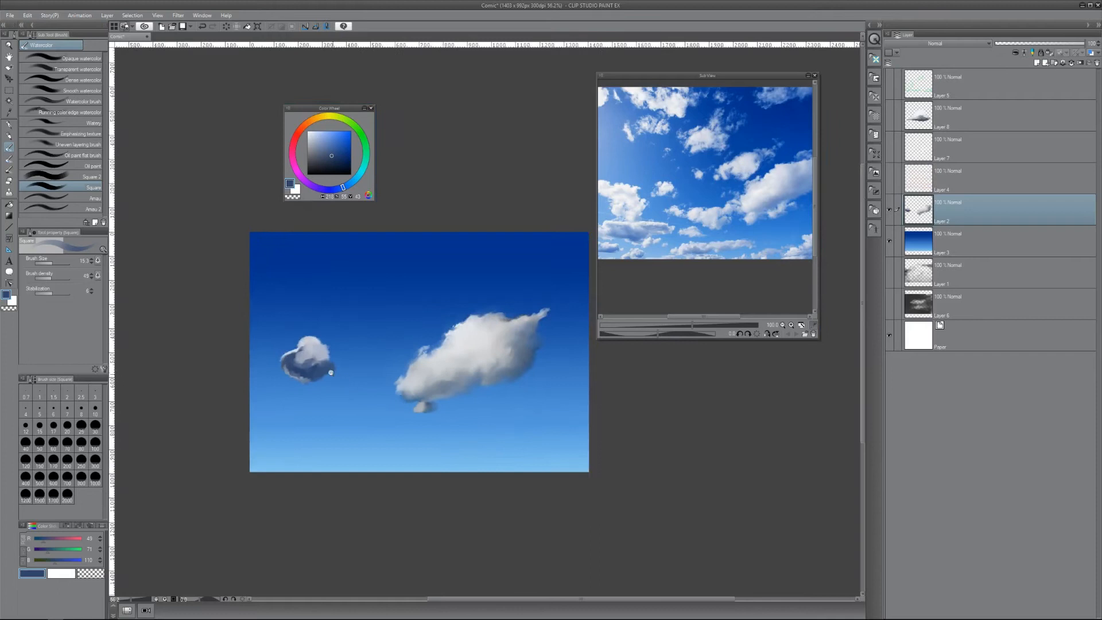
Paint a pale rim along the left and lower edges of the small cloud with sampled tones.
scroll(330, 371, "up", 3)
left_click(291, 317, "alt")
left_click_drag(251, 376, 206, 513)
left_click(248, 368, "alt")
left_click_drag(309, 385, 203, 537)
left_click_drag(245, 367, 335, 376)
left_click(459, 401, "alt")
mouse_move(456, 407)
left_mouse_down()
mouse_move(545, 424)
mouse_move(651, 390)
left_mouse_up()
key("ctrl+z")
key("ctrl+z")
key("ctrl+z")
key("ctrl+z")
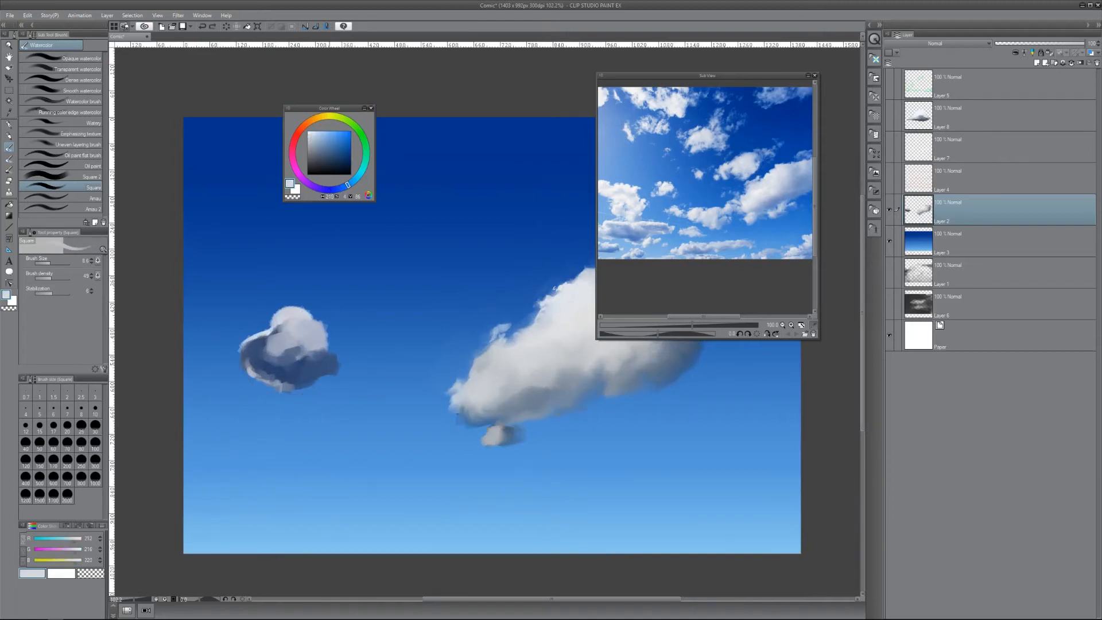
Deepen the small cloud's shadowed underside with a sampled dark blue and a larger Square brush.
left_click(319, 164)
key("]")
key("]")
key("]")
left_click(263, 367, "alt")
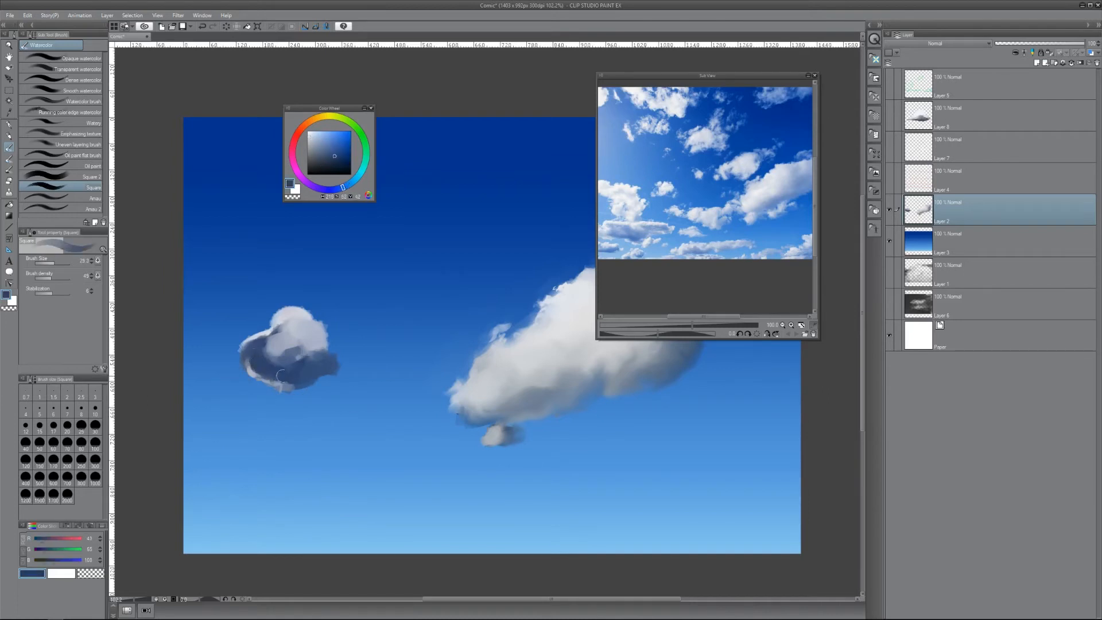
scroll(281, 375, "up", 1)
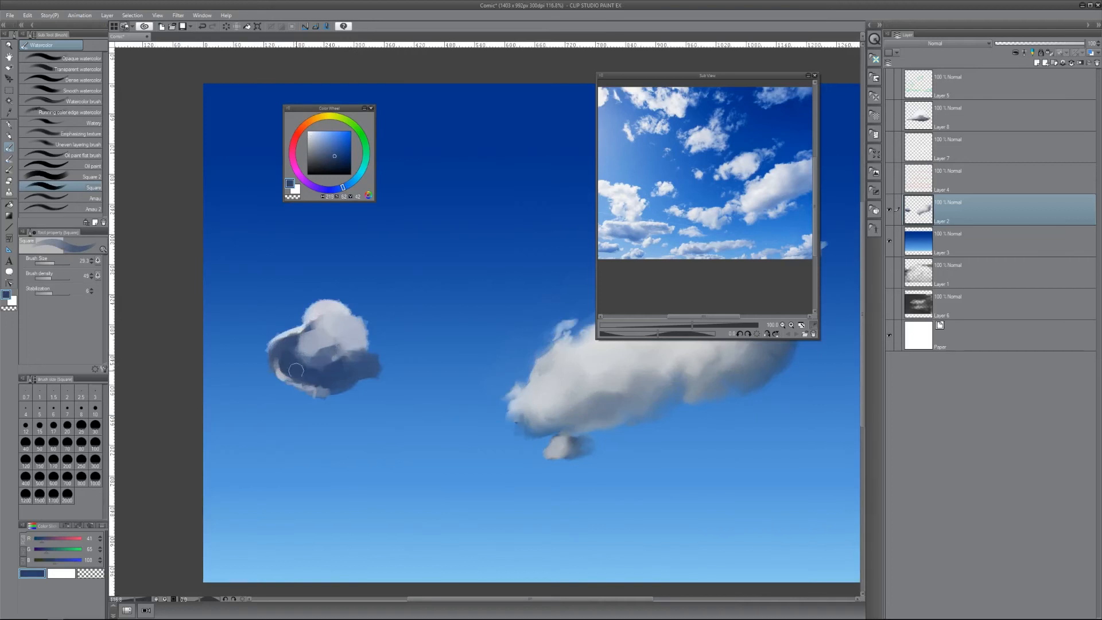
Refine the small cloud's pale left rim with a smaller brush and tones sampled along the edge.
key("[")
key("[")
left_click(273, 354, "alt")
left_click(276, 371, "alt")
left_click_drag(282, 370, 285, 377)
left_click(281, 374, "alt")
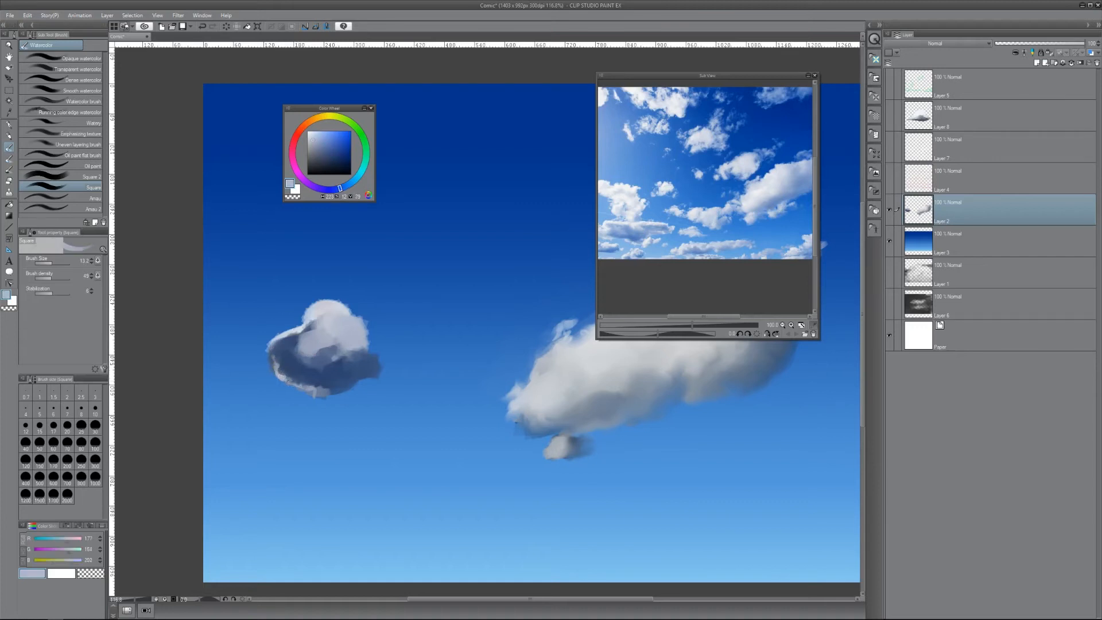
scroll(340, 380, "down", 4)
scroll(337, 361, "up", 5)
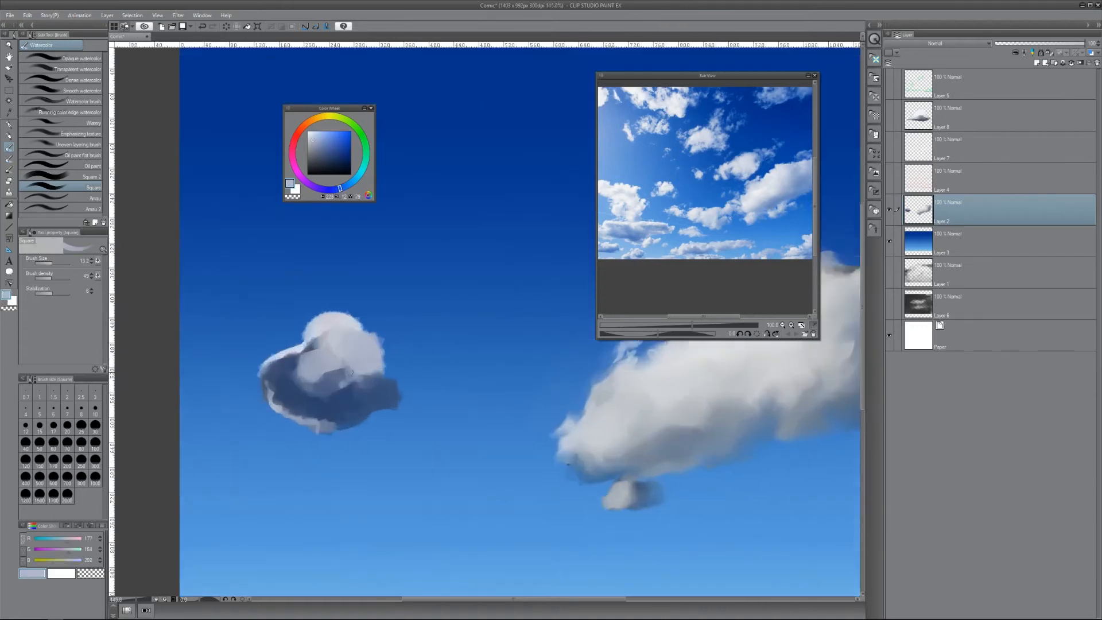
Blend the inner side of the left rim into the dark shadow with sampled tones.
left_click(279, 381, "alt")
left_click_drag(275, 377, 282, 409)
left_click(278, 406, "alt")
scroll(353, 375, "down", 2)
Smooth the meeting point of the small cloud's left rim and upper puff using Smooth watercolor 2 and pale tones.
key("b")
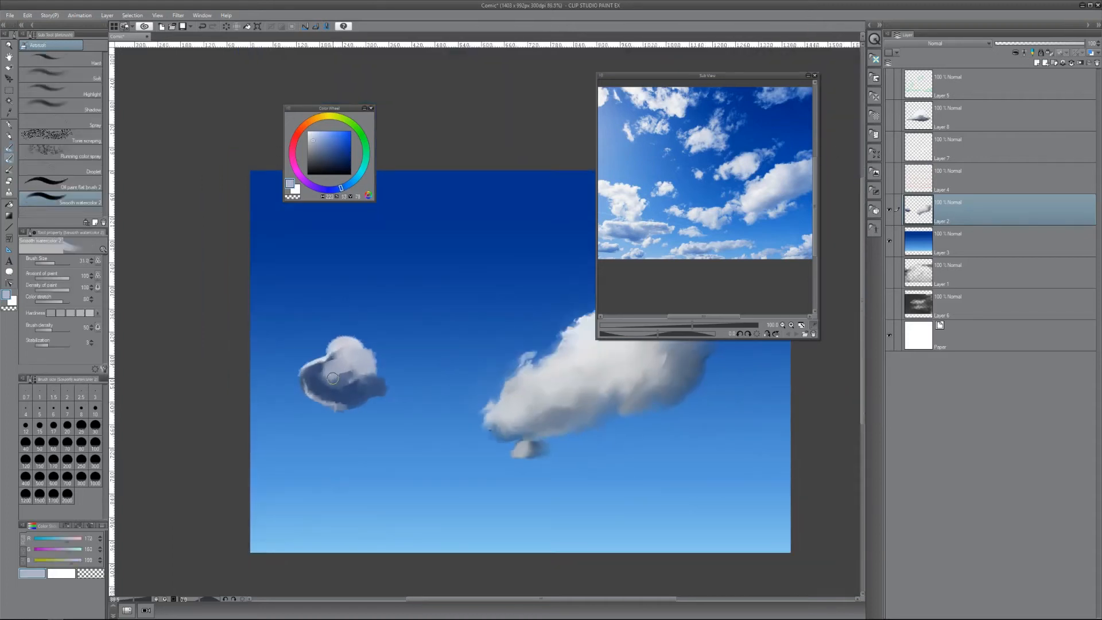
scroll(333, 376, "up", 3)
left_click_drag(319, 363, 332, 350)
key("[")
left_click(335, 349, "alt")
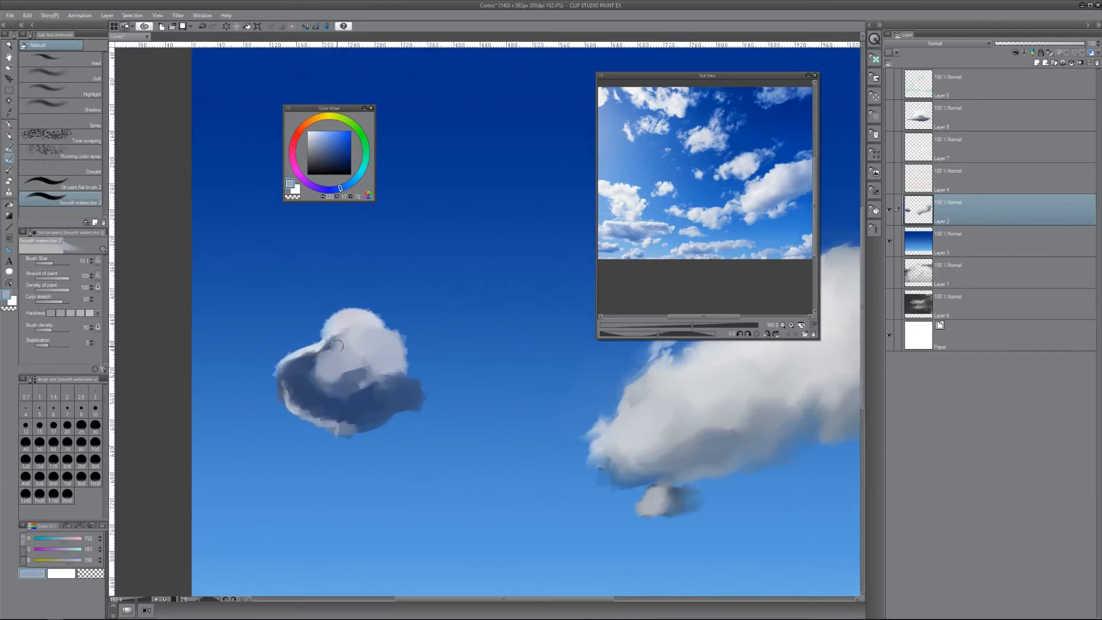
left_click(329, 355, "alt")
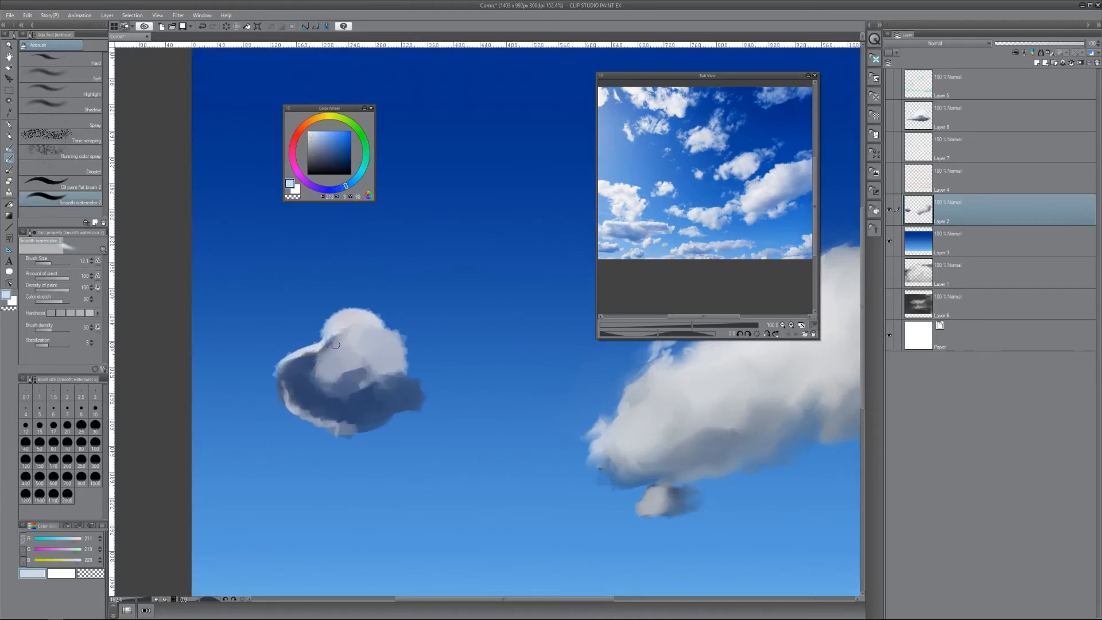
left_click_drag(312, 138, 306, 130)
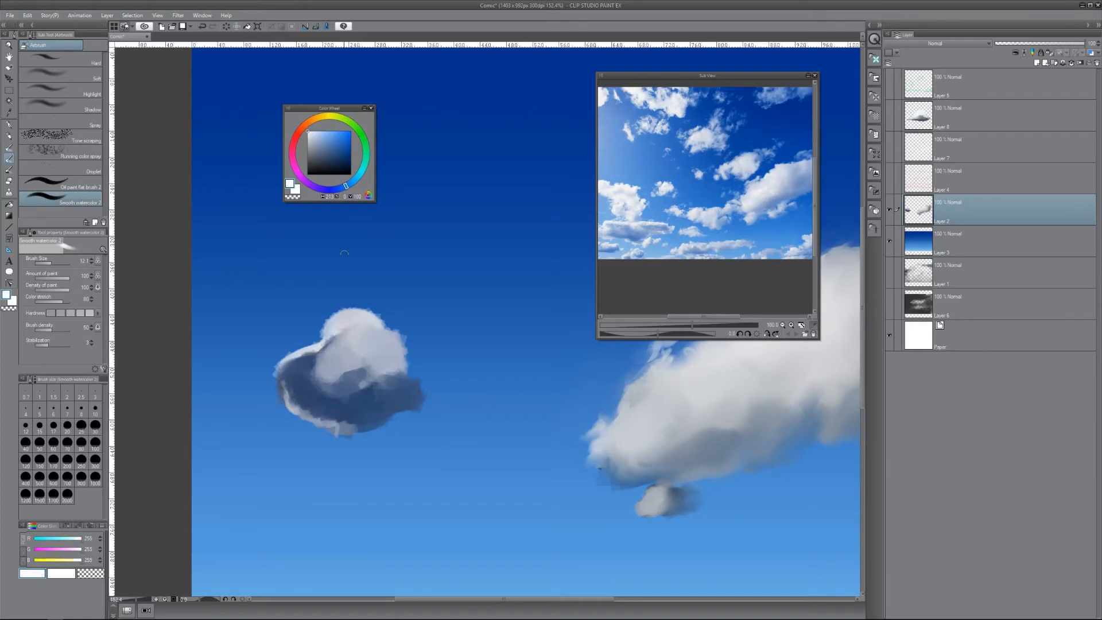
Blend the small cloud's white puff down into the shadow with a larger brush and a sampled light tone.
key("]")
key("]")
key("]")
left_click(349, 319, "alt")
mouse_move(349, 320)
left_mouse_down()
mouse_move(292, 361)
mouse_move(356, 350)
mouse_move(338, 372)
mouse_move(377, 374)
left_mouse_up()
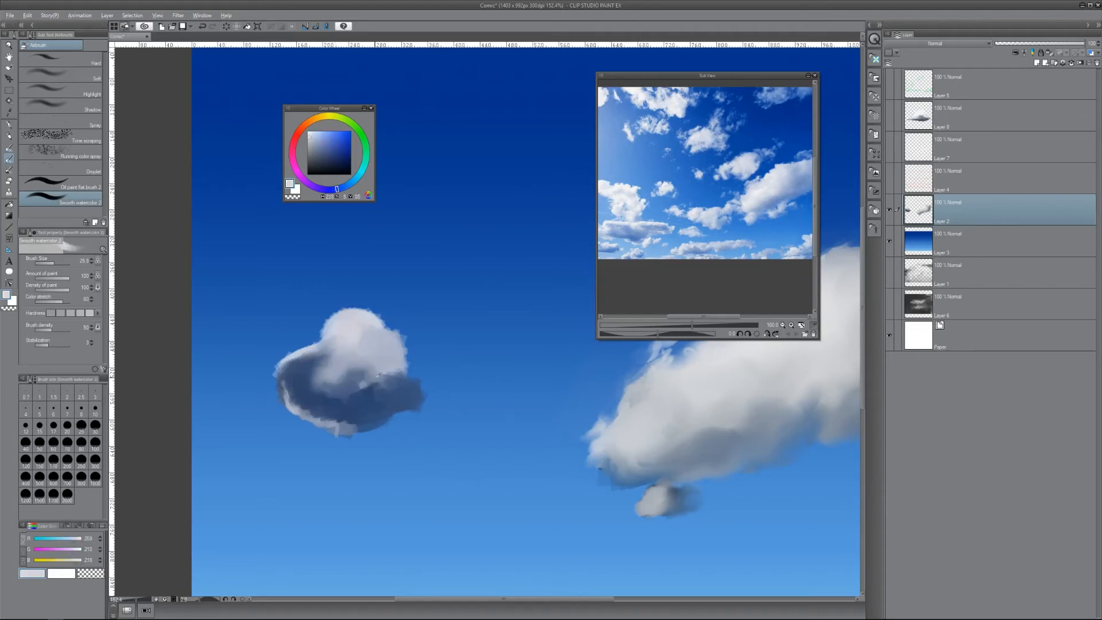
Soften the boundary between the puff and the right side of the shadow with sampled blue-grey and dark blue.
left_click(378, 374, "alt")
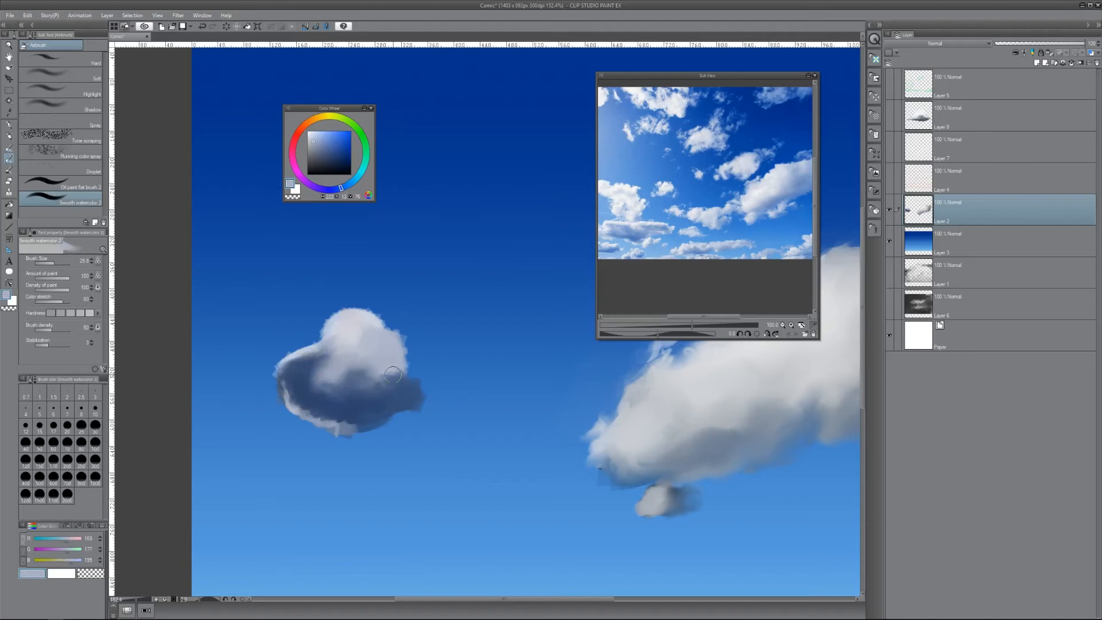
left_click(382, 387, "alt")
key("bracketright")
left_click_drag(392, 361, 410, 367)
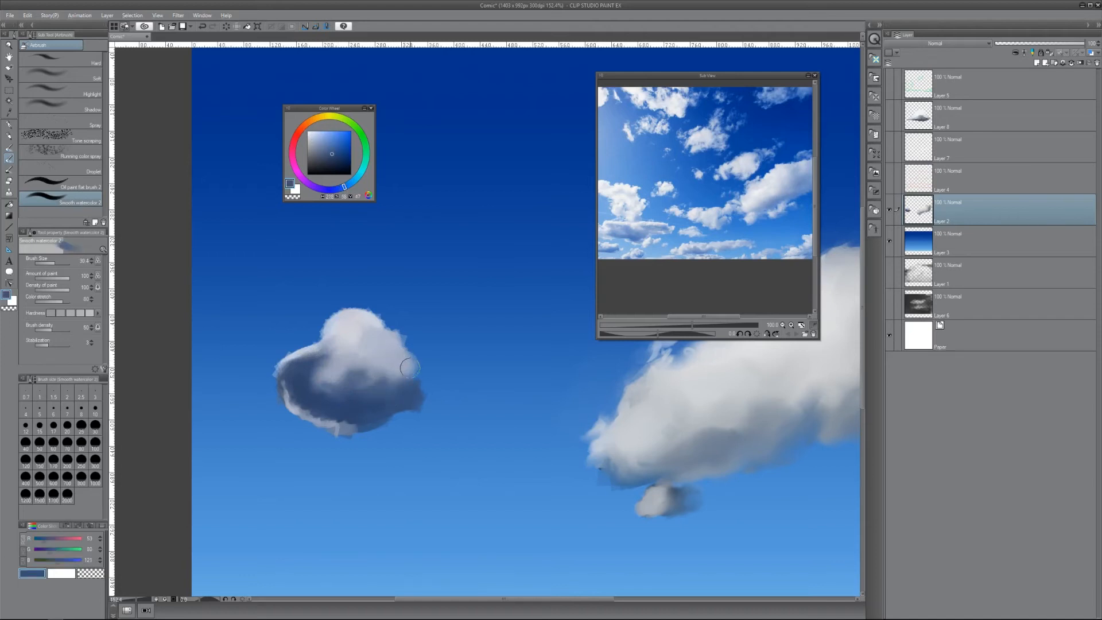
Round out the right side of the small cloud's puff with a sampled pale grey, adjusting the brush size.
left_click(381, 343, "alt")
key("bracketleft")
key("bracketleft")
key("bracketleft")
key("bracketleft")
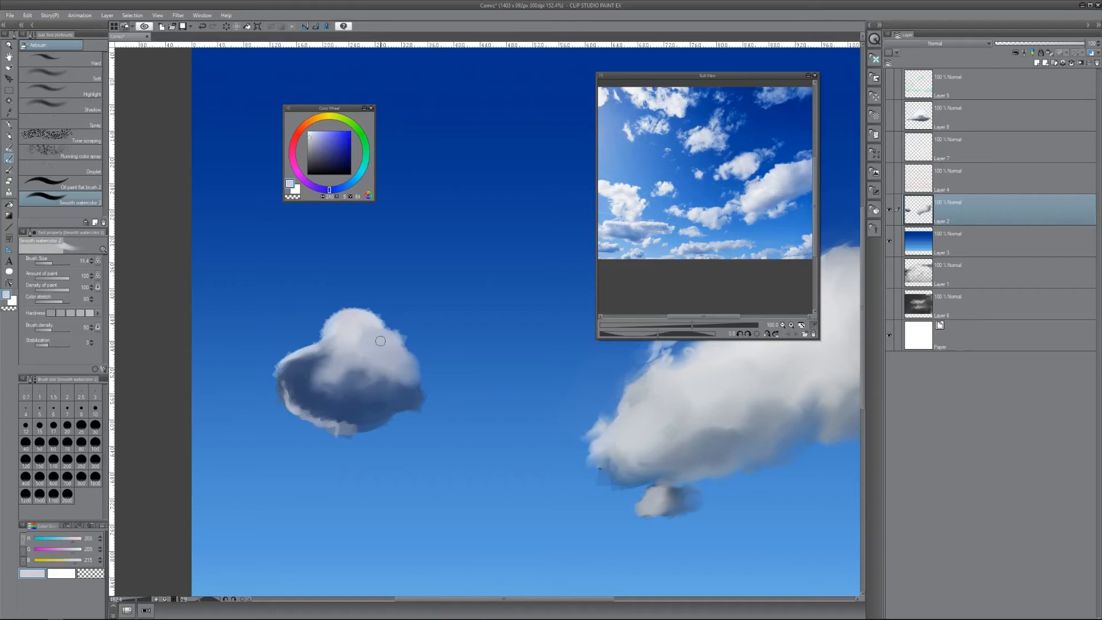
left_click_drag(389, 344, 416, 342)
key("bracketright")
key("bracketright")
key("bracketright")
key("bracketright")
key("bracketright")
key("bracketright")
key("bracketleft")
key("bracketleft")
key("bracketleft")
key("bracketleft")
key("bracketleft")
key("bracketleft")
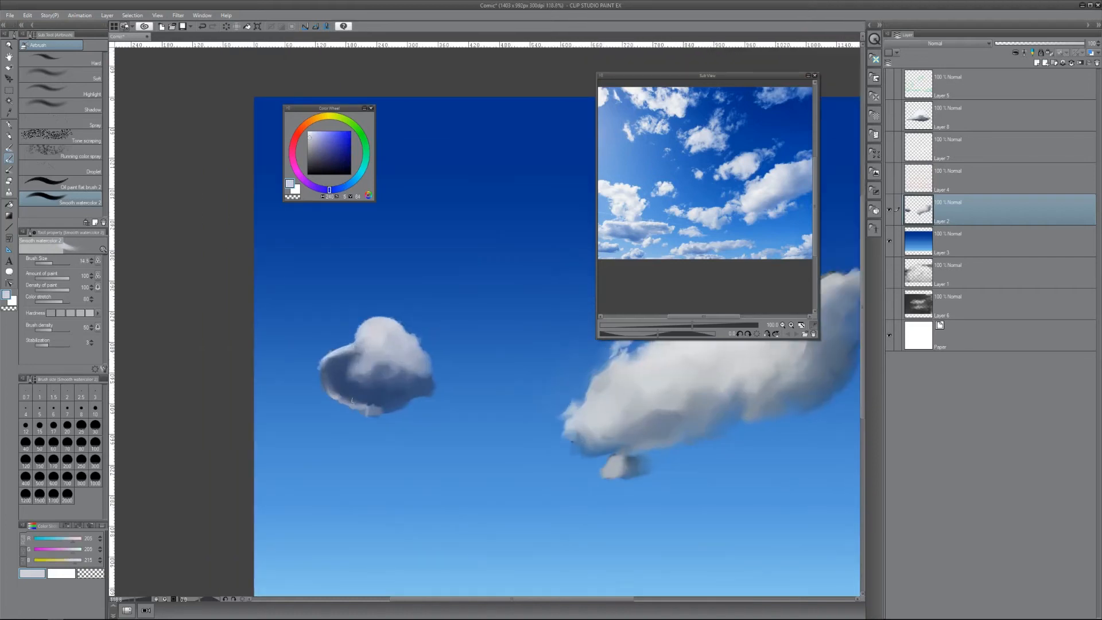
Blend the small cloud's lower rim into its shadow with sampled blue-grey tones and a smaller brush.
left_click(378, 408, "alt")
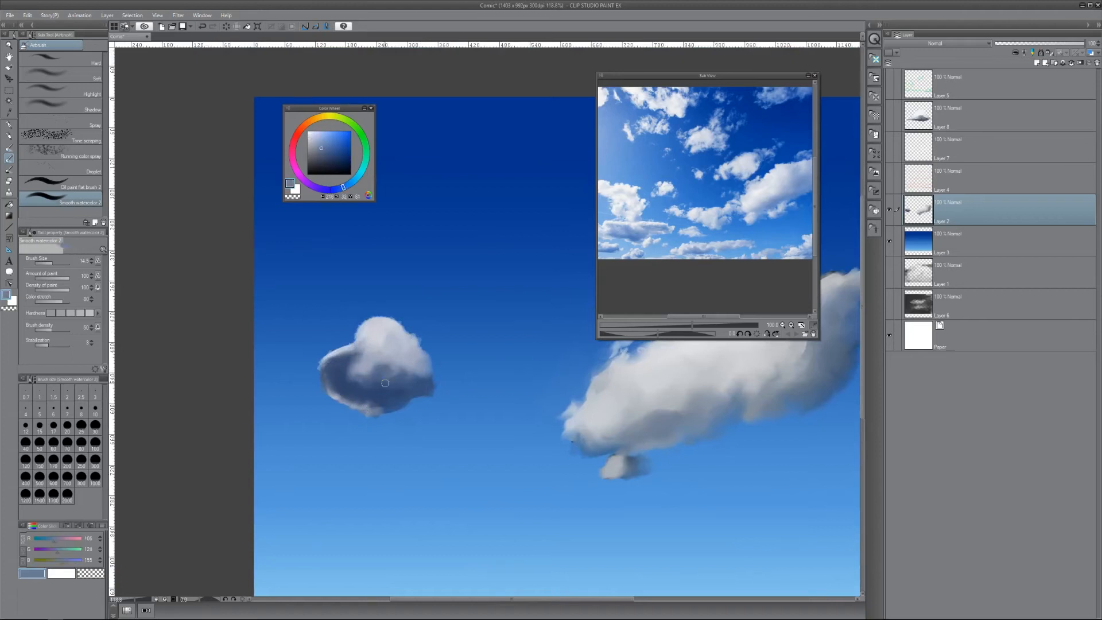
left_click(385, 382, "alt")
key("bracketleft")
key("bracketleft")
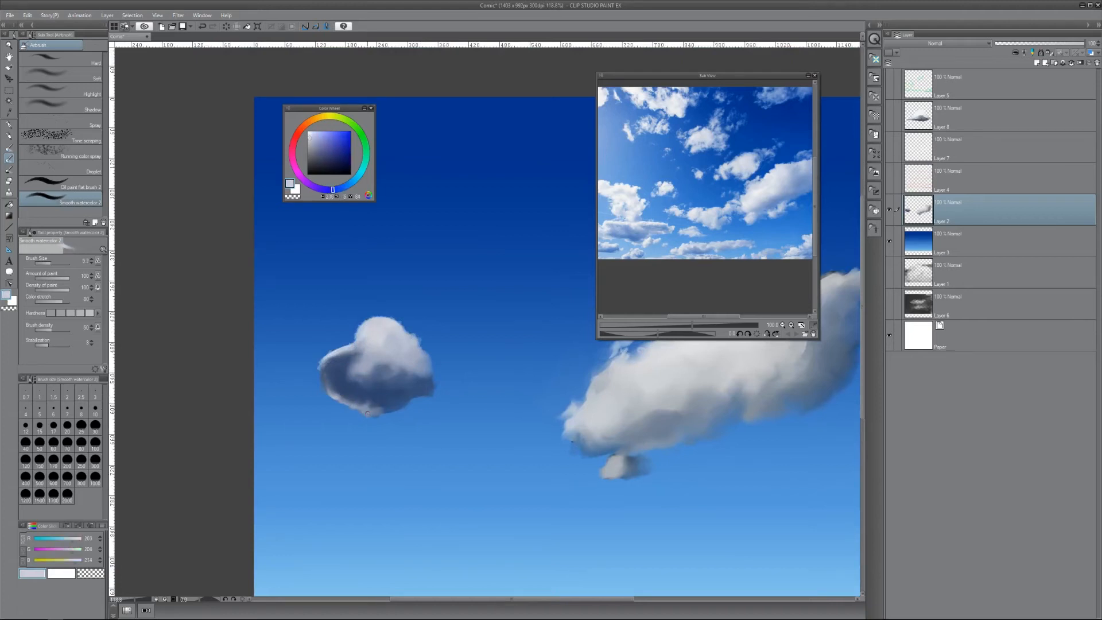
Refine the small cloud's lower rim with white strokes of the Square watercolor brush and transparent touches along the edge.
key("b")
left_click(308, 132)
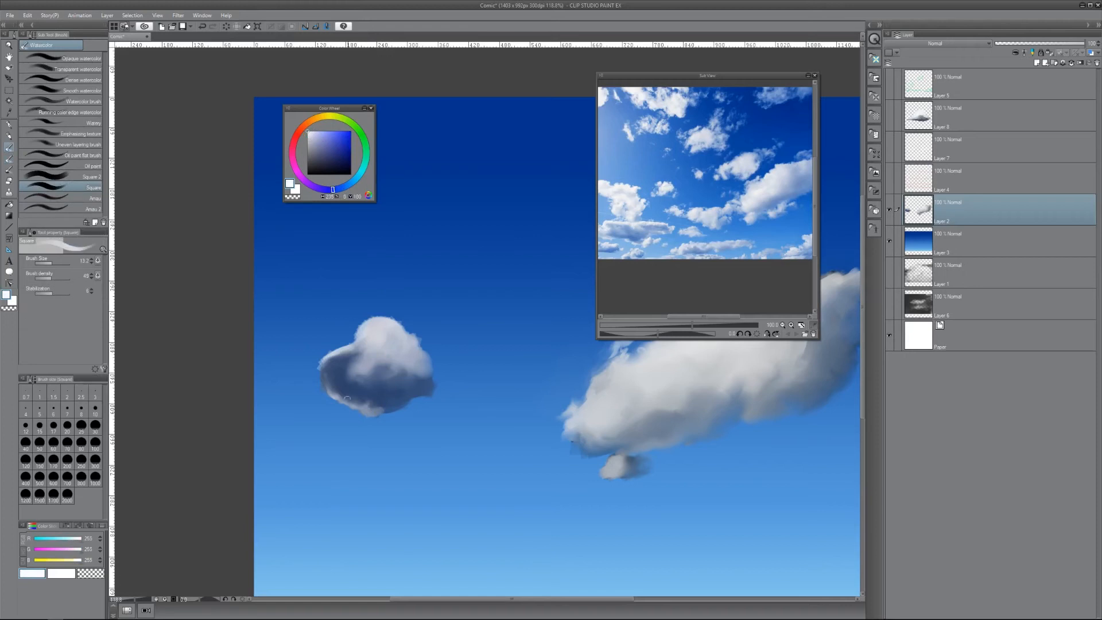
left_click_drag(357, 409, 355, 408)
key("c")
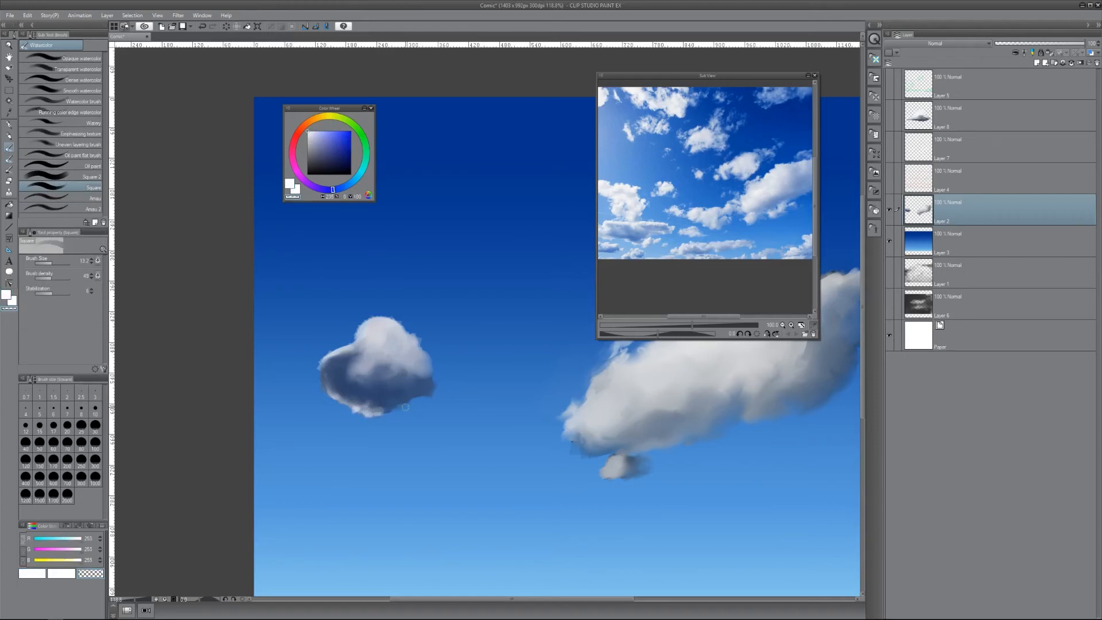
Carve into the right side of the small cloud and pull its shadow into a wispy tail with sampled blue-grey tones.
left_click(413, 392, "alt")
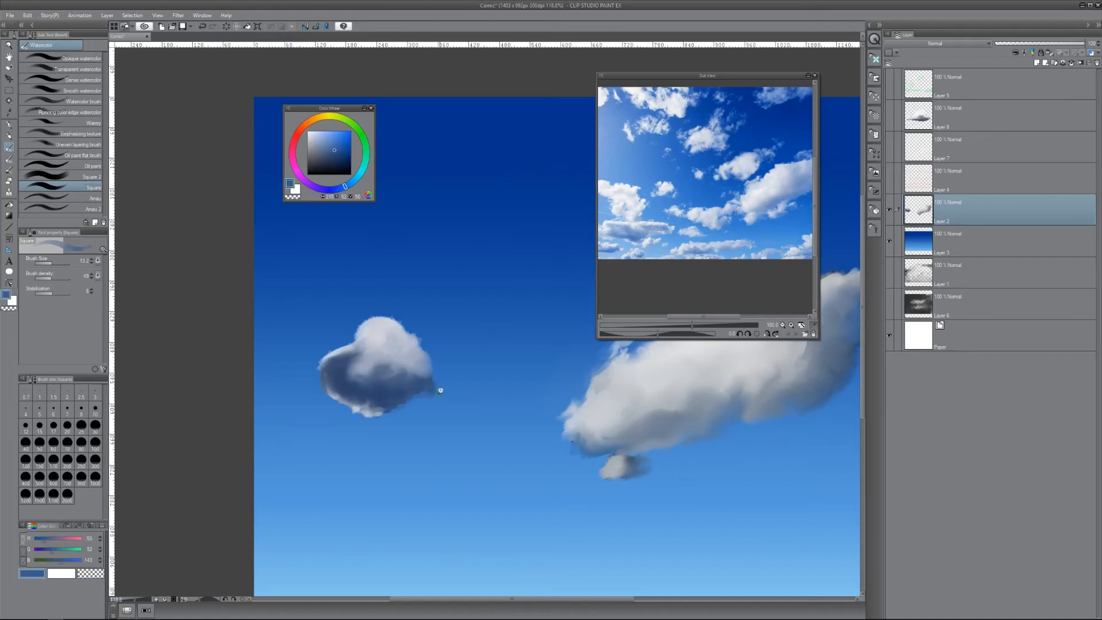
scroll(469, 385, "down", 5)
scroll(468, 389, "up", 1)
scroll(419, 369, "up", 1)
left_click(423, 364, "alt")
left_click(419, 365, "alt")
left_click(420, 366, "alt")
left_click(426, 357, "alt")
left_click(437, 349, "alt")
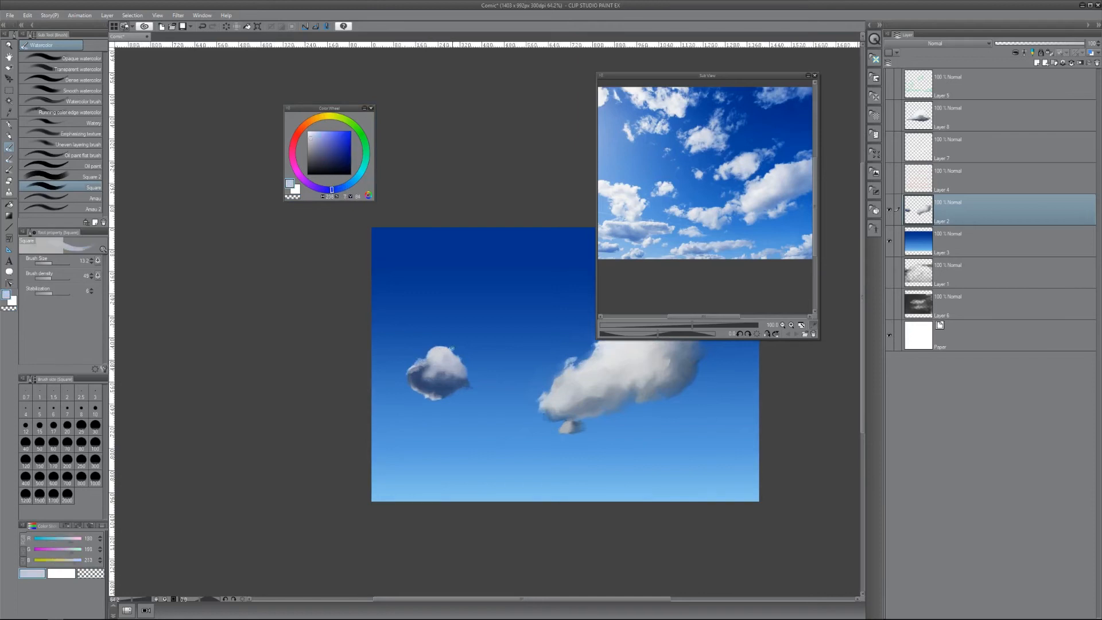
left_click(462, 349, "alt")
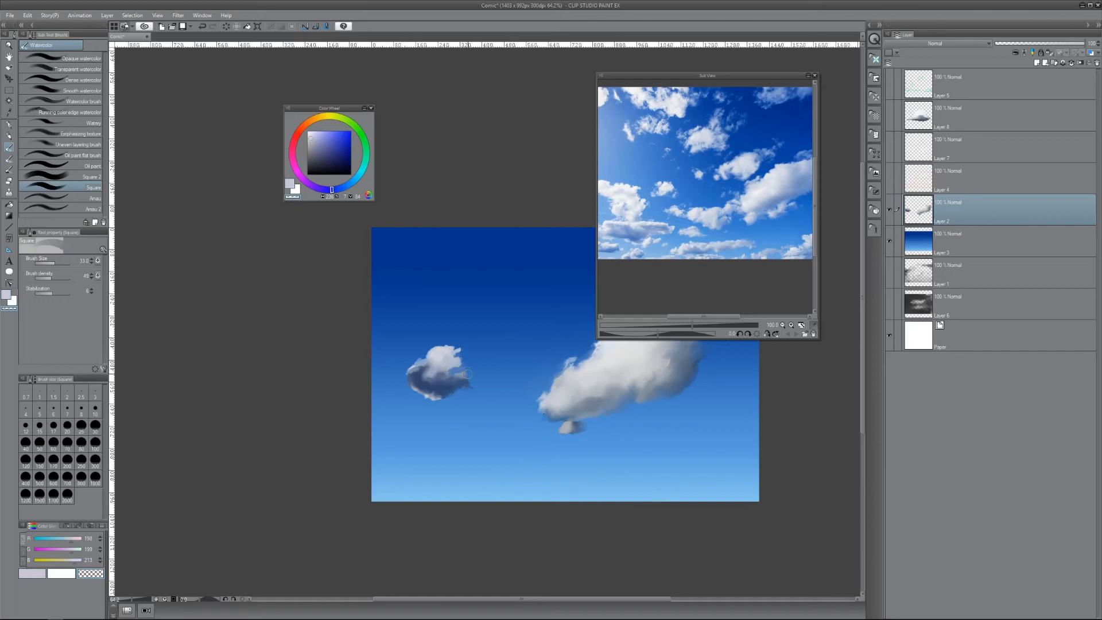
left_click(442, 383, "alt")
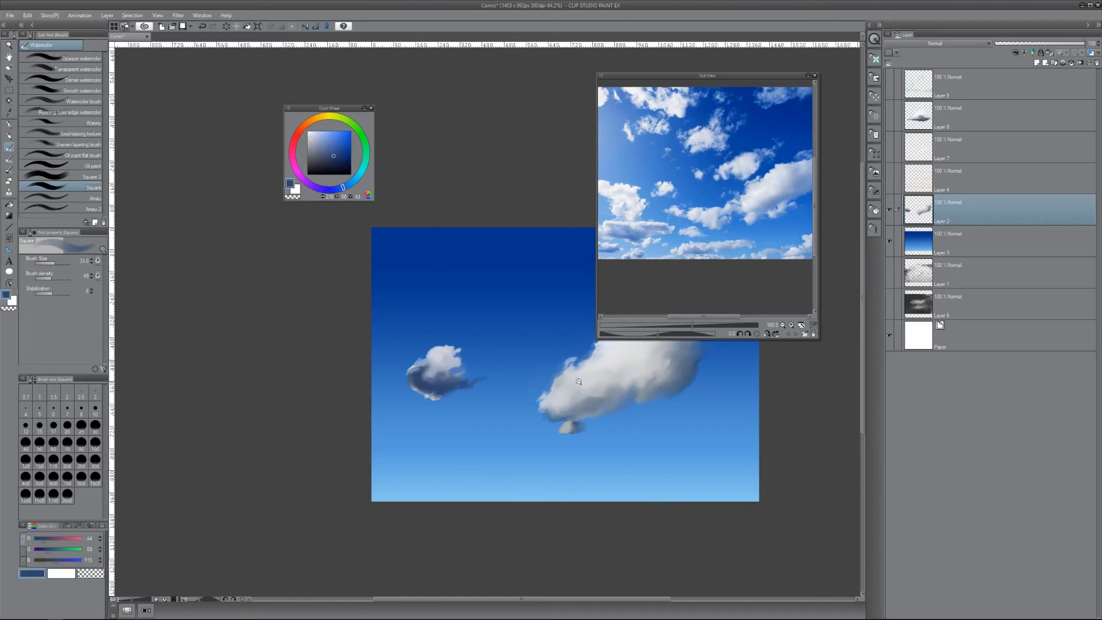
Add a new layer above the painted cloud layer, set it to Multiply and clip it to that layer.
scroll(594, 370, "down", 2)
left_click_drag(590, 381, 377, 383)
scroll(379, 380, "up", 3)
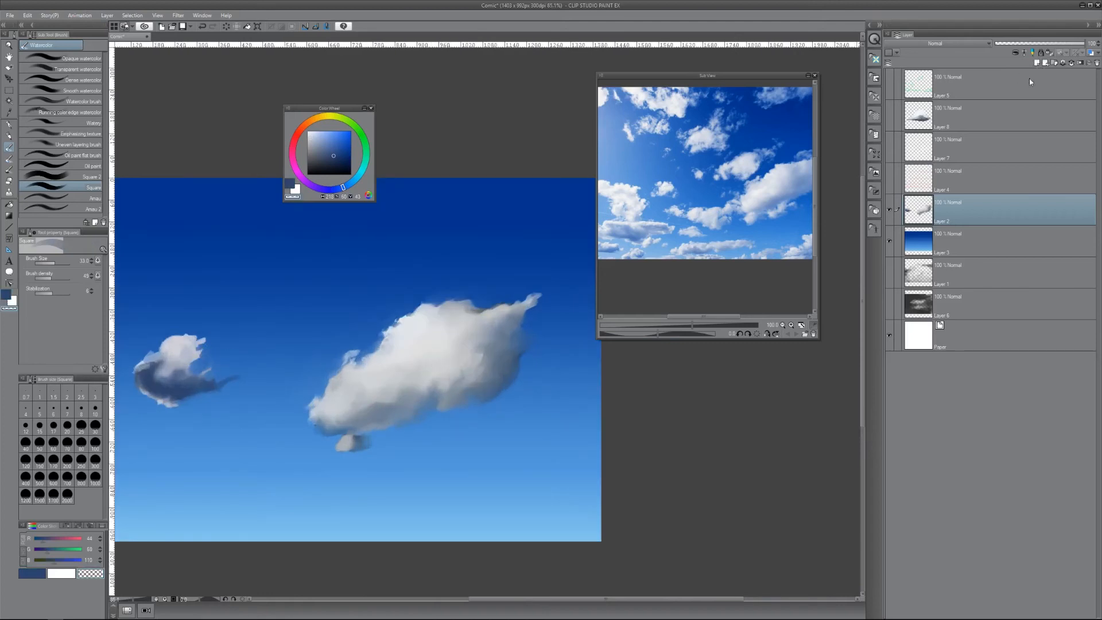
left_click(1036, 64)
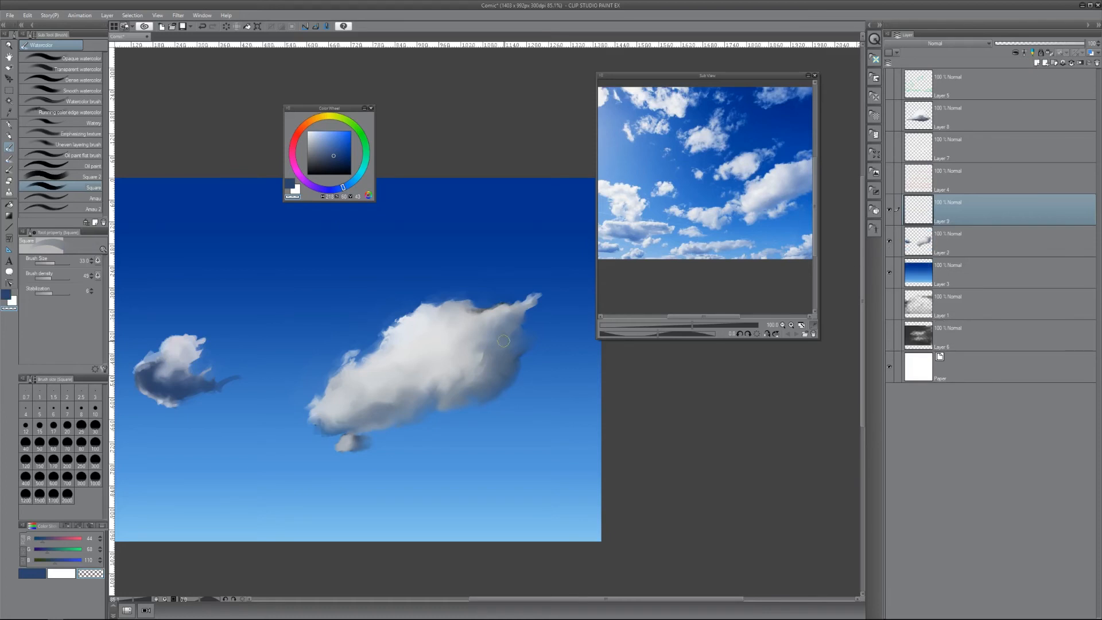
left_click(957, 43)
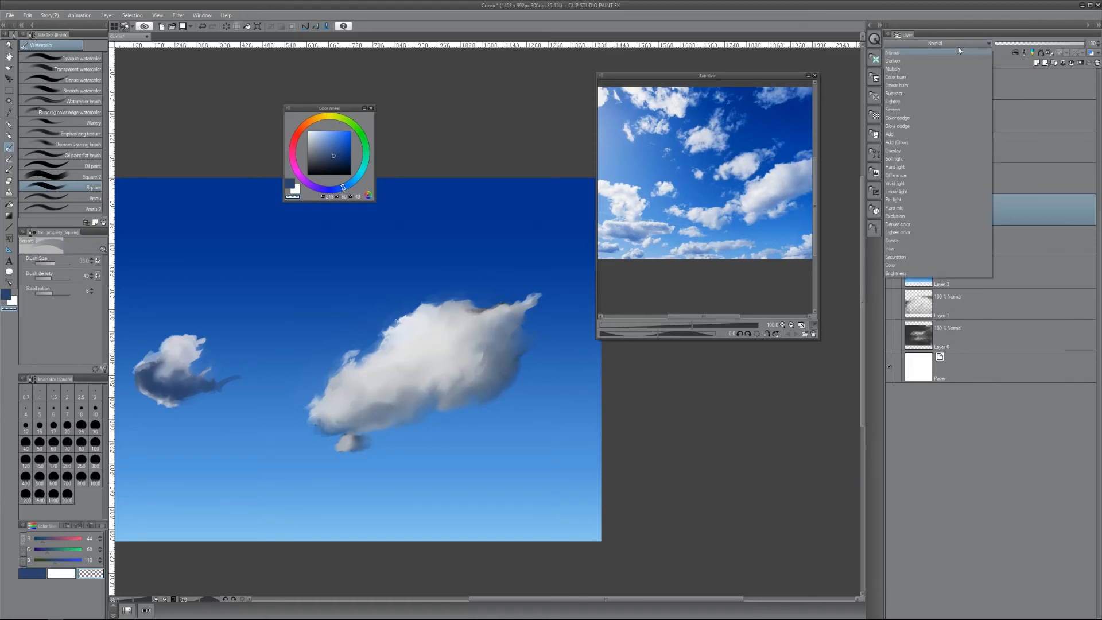
left_click(914, 73)
left_click(1014, 51)
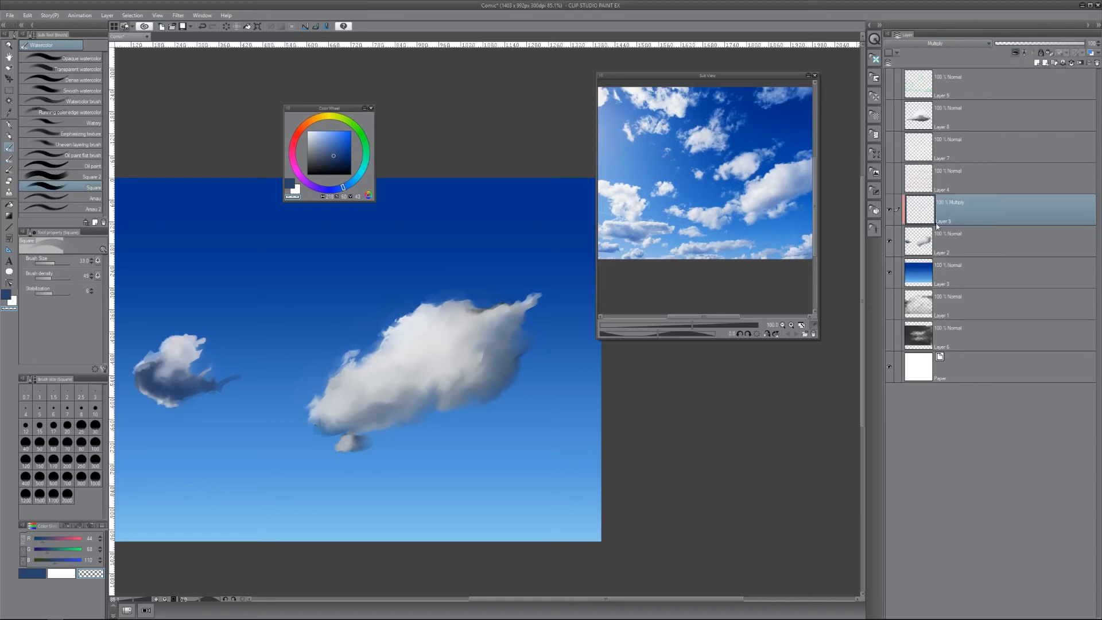
Shade the large cloud's right underside in dark blue with the Smooth watercolor brush, keeping the Multiply layer at 56% opacity.
left_click(1044, 43)
key("b")
key("c")
mouse_move(463, 377)
left_mouse_down()
mouse_move(495, 358)
mouse_move(458, 389)
mouse_move(473, 372)
mouse_move(430, 393)
mouse_move(484, 356)
mouse_move(475, 378)
mouse_move(480, 354)
mouse_move(487, 371)
mouse_move(484, 329)
mouse_move(469, 392)
left_mouse_up()
key("bracketright")
mouse_move(469, 391)
left_mouse_down()
mouse_move(494, 333)
mouse_move(466, 386)
mouse_move(504, 308)
mouse_move(501, 354)
mouse_move(504, 325)
mouse_move(458, 405)
mouse_move(384, 411)
mouse_move(495, 320)
mouse_move(487, 309)
mouse_move(498, 361)
mouse_move(505, 355)
mouse_move(500, 332)
mouse_move(470, 383)
mouse_move(494, 331)
mouse_move(467, 390)
mouse_move(501, 343)
mouse_move(503, 317)
left_mouse_up()
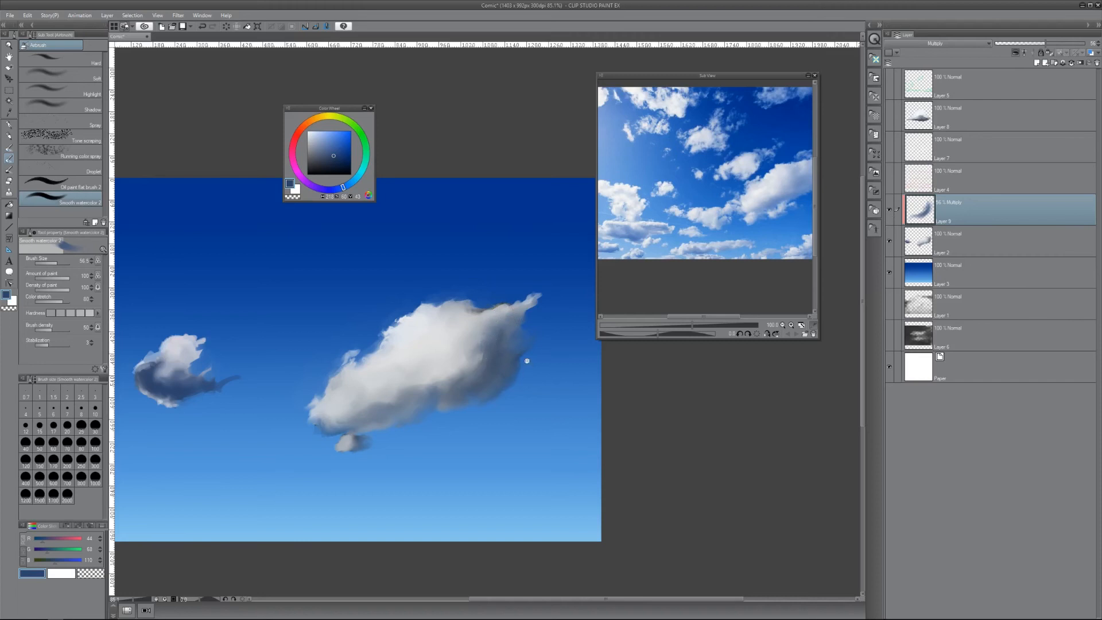
Rework the small cloud's puff and left side on the painted cloud layer with sampled light and blue-grey tones.
scroll(522, 364, "down", 5)
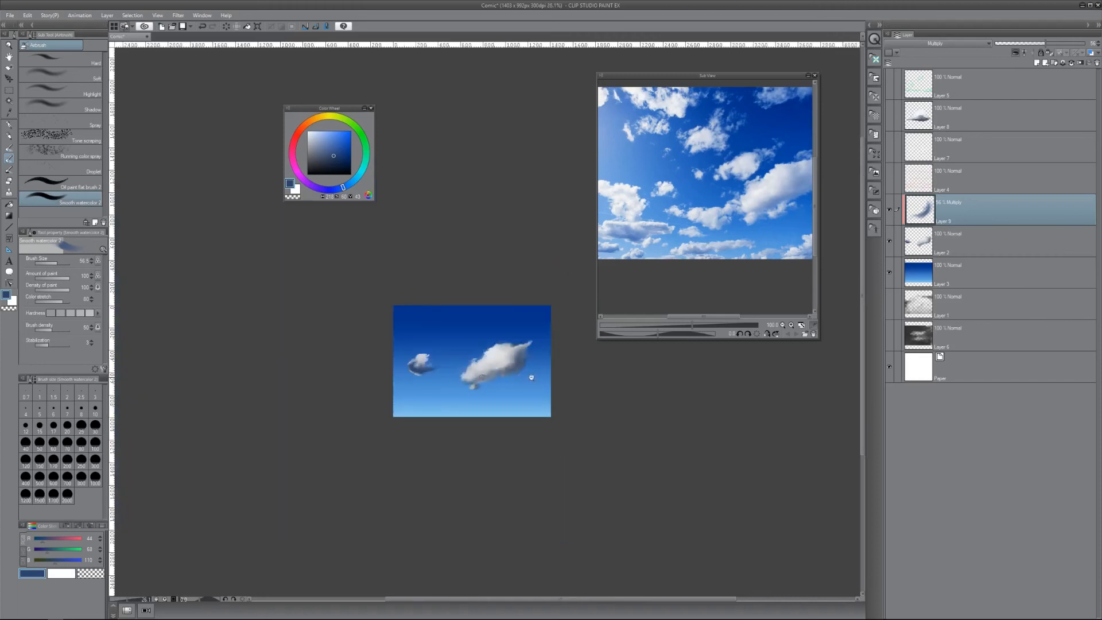
scroll(531, 377, "up", 3)
left_click(936, 238)
scroll(323, 342, "up", 3)
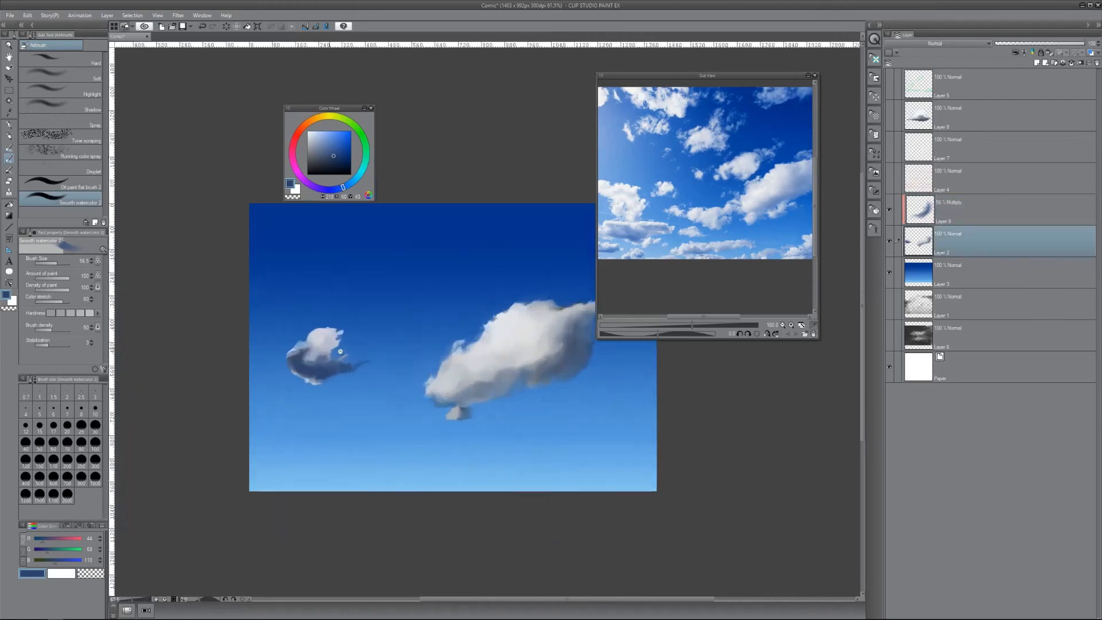
left_click(298, 349, "alt")
mouse_move(286, 360)
left_mouse_down()
mouse_move(323, 382)
mouse_move(295, 392)
mouse_move(324, 378)
mouse_move(333, 359)
mouse_move(368, 349)
mouse_move(351, 349)
mouse_move(362, 350)
mouse_move(344, 333)
left_mouse_up()
key("bracketright")
key("bracketright")
left_click(295, 374, "alt")
left_click(359, 336, "alt")
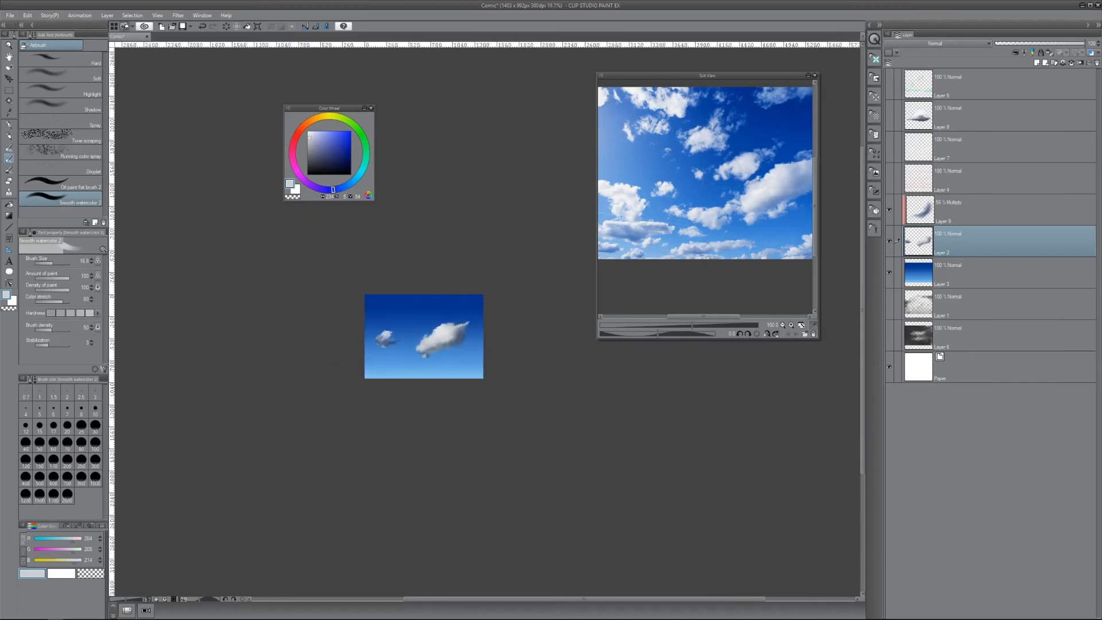
Show the red perspective grid layer and trim the small cloud's left edge with the Rough eraser.
left_click_drag(469, 340, 510, 341)
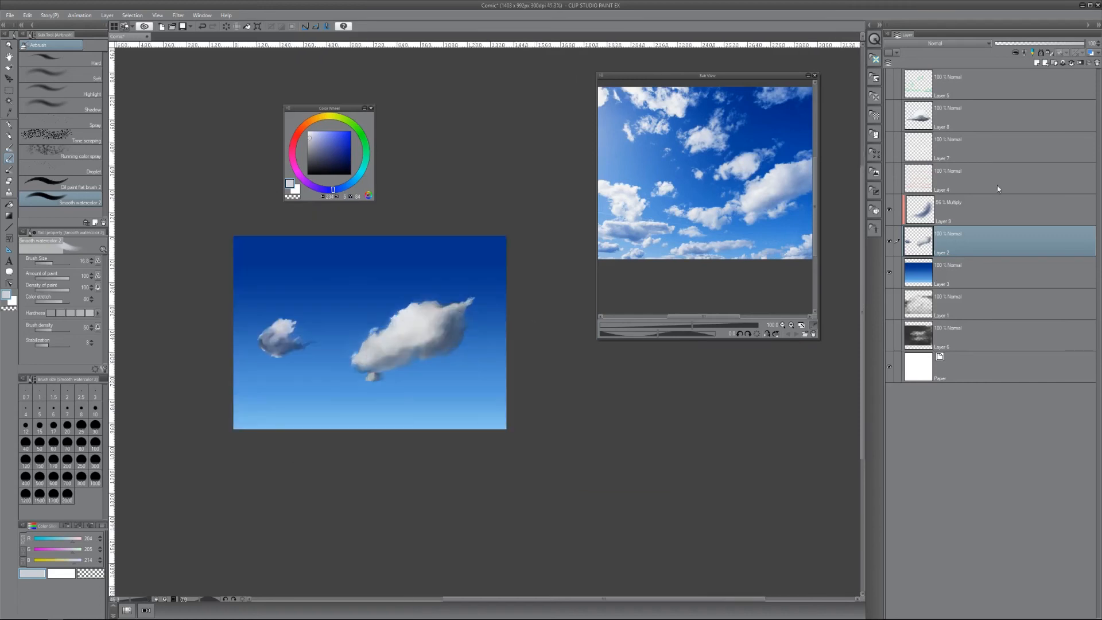
left_click(890, 178)
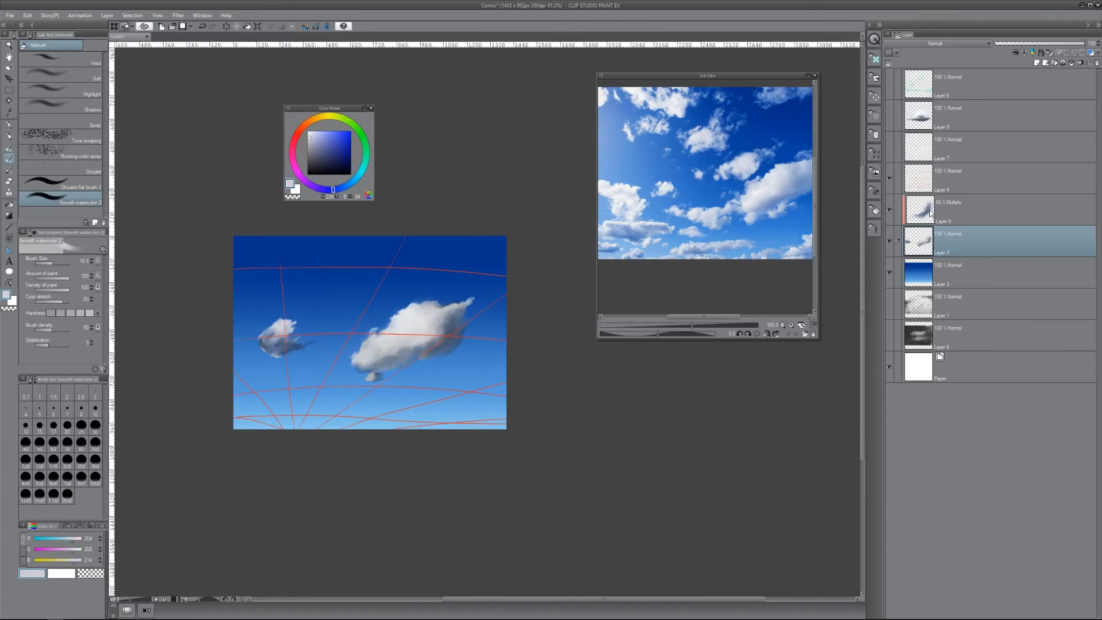
key("e")
left_click_drag(264, 335, 263, 340)
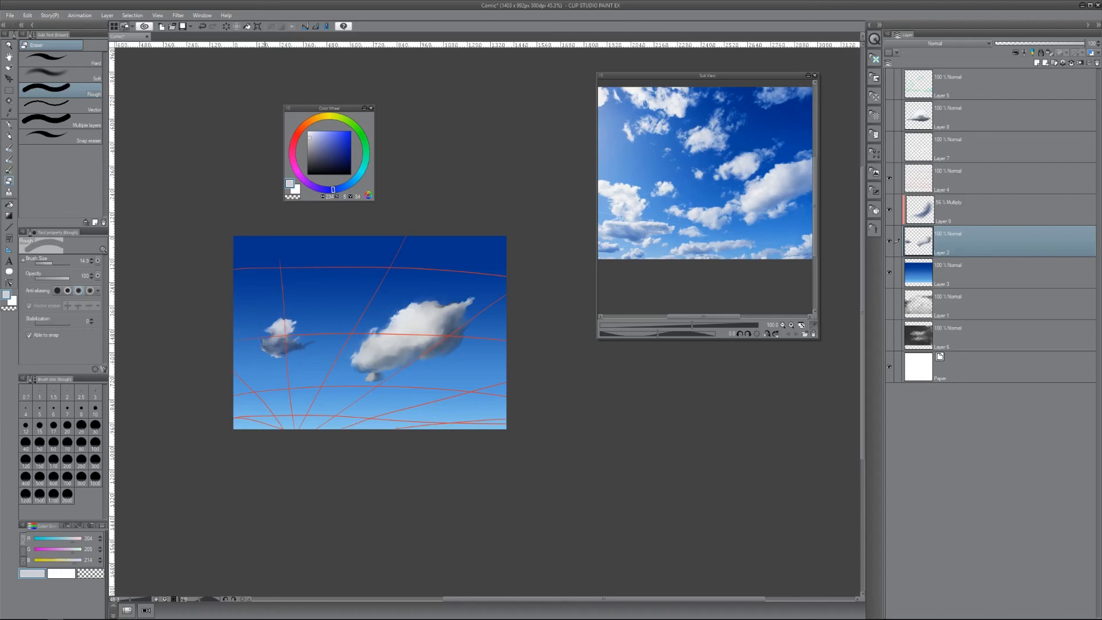
Sample a dark grey from the reference photo, add a new layer and move it above the perspective grid layer.
key("b")
left_click(722, 277)
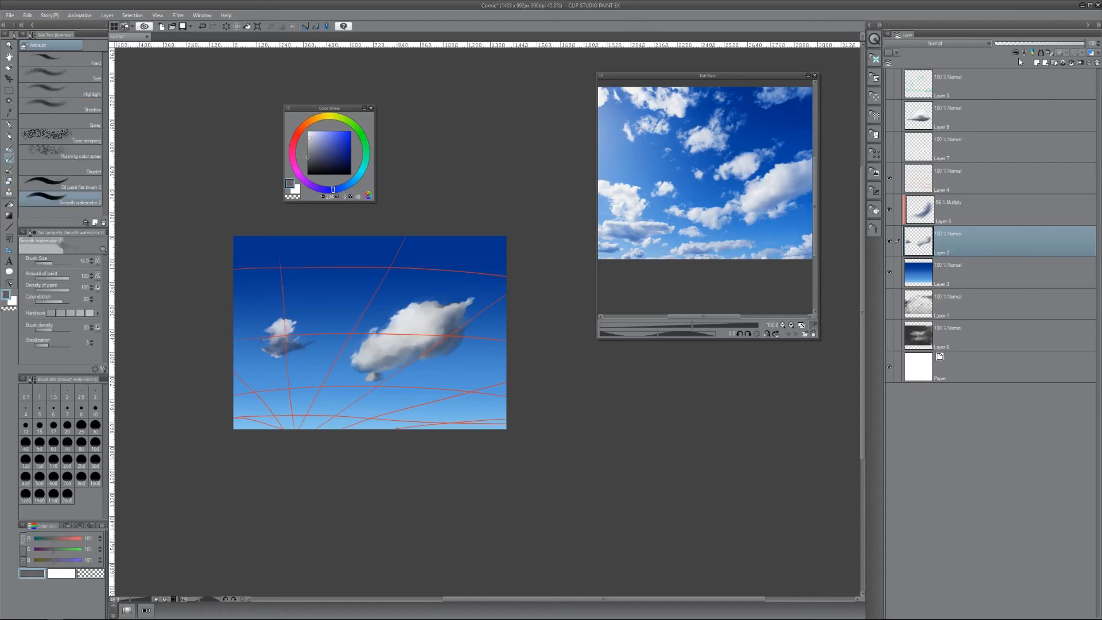
left_click(1037, 62)
left_click_drag(966, 240, 968, 175)
Sketch a ragged cloud outline in the upper-left sky and another at the lower left in sampled white with the G-pen.
left_click(435, 311, "alt")
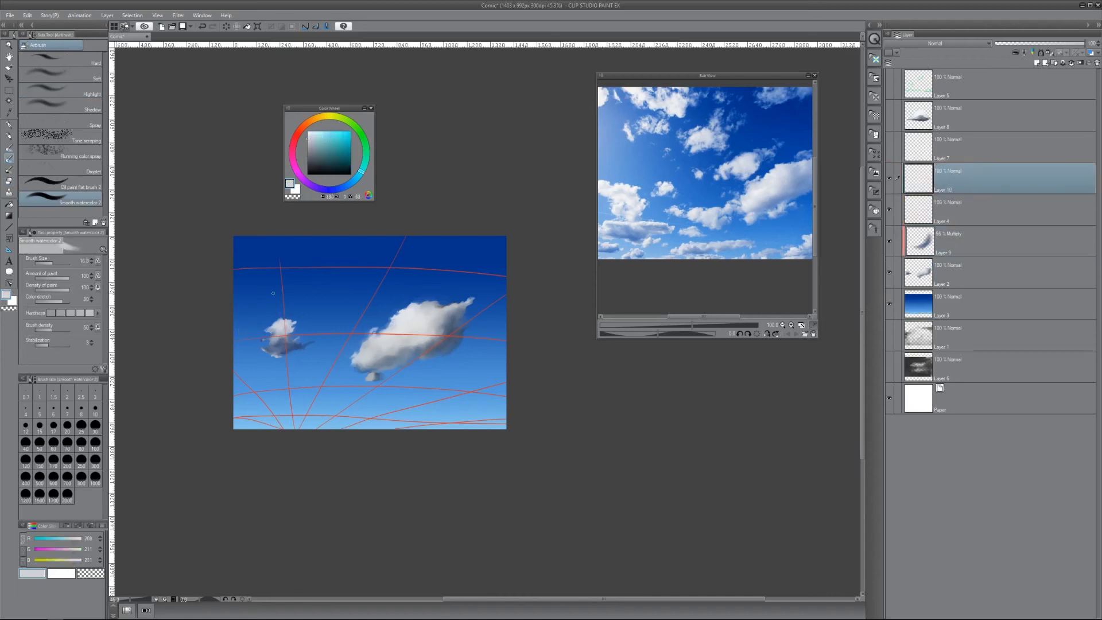
left_click(410, 312, "alt")
key("p")
mouse_move(244, 250)
left_mouse_down()
mouse_move(267, 281)
mouse_move(327, 290)
left_mouse_up()
left_click_drag(233, 288, 320, 290)
key("ctrl+z")
mouse_move(242, 253)
left_mouse_down()
mouse_move(318, 307)
mouse_move(266, 293)
mouse_move(242, 261)
mouse_move(271, 251)
mouse_move(287, 281)
mouse_move(347, 309)
left_mouse_up()
mouse_move(234, 379)
left_mouse_down()
mouse_move(246, 405)
mouse_move(303, 414)
left_mouse_up()
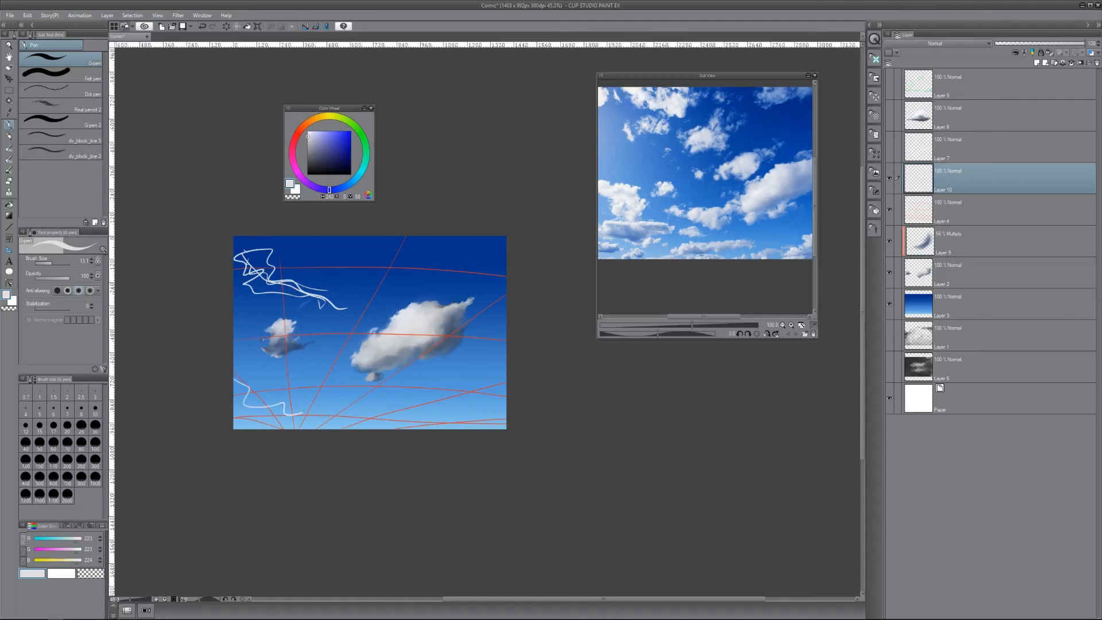
Erase the small cloud from the painted cloud layer.
left_click(975, 277)
key("e")
left_click_drag(293, 336, 281, 348)
Extend the upper-left cloud outline and sketch more cloud lines below it along the perspective grid on the new sketch layer.
key("p")
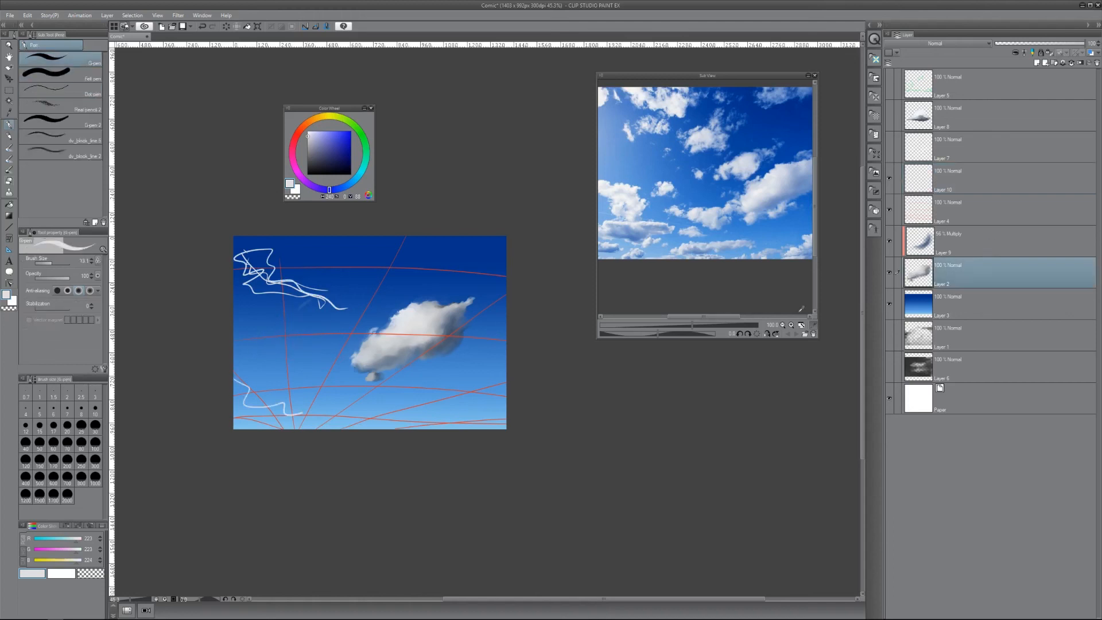
left_click(969, 173)
left_click_drag(293, 293, 341, 313)
mouse_move(235, 322)
left_mouse_down()
mouse_move(250, 351)
mouse_move(281, 365)
left_mouse_up()
left_click_drag(288, 373, 308, 376)
left_click_drag(319, 377, 342, 388)
left_click_drag(239, 380, 300, 391)
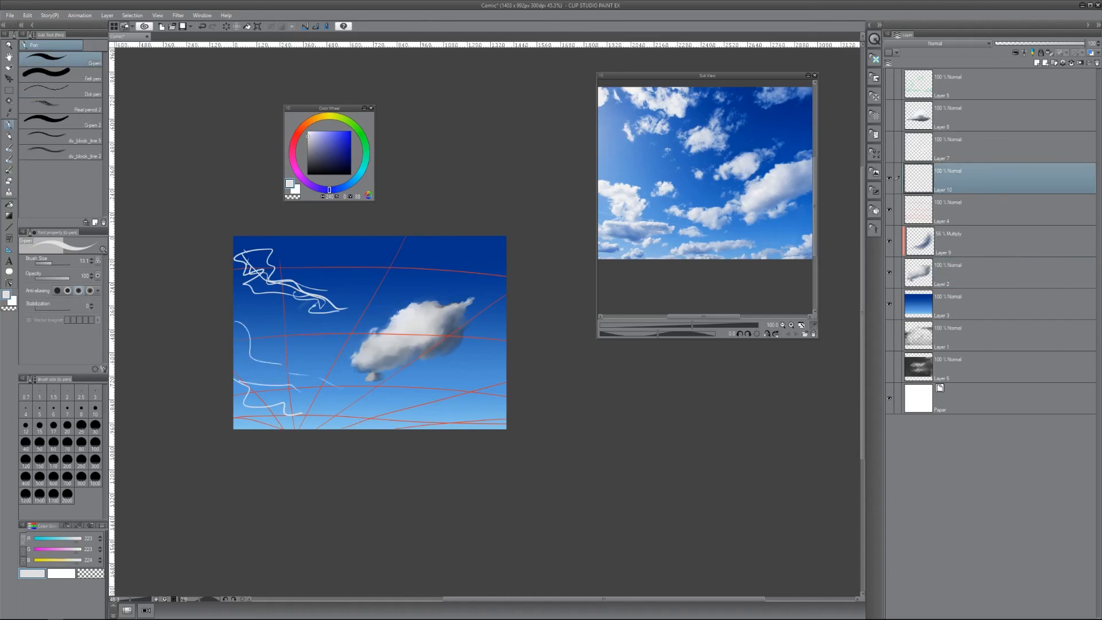
Hide the sketch, grid and cloud layers, leaving the blue sky gradient visible, and add a new layer.
left_click_drag(889, 183, 888, 306)
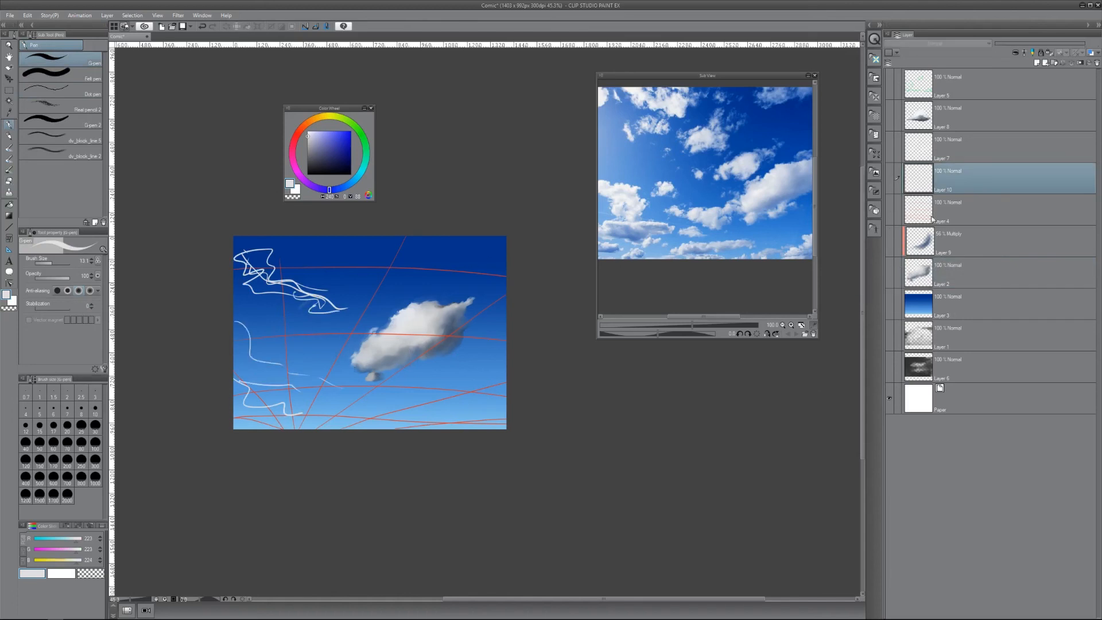
left_click(889, 308)
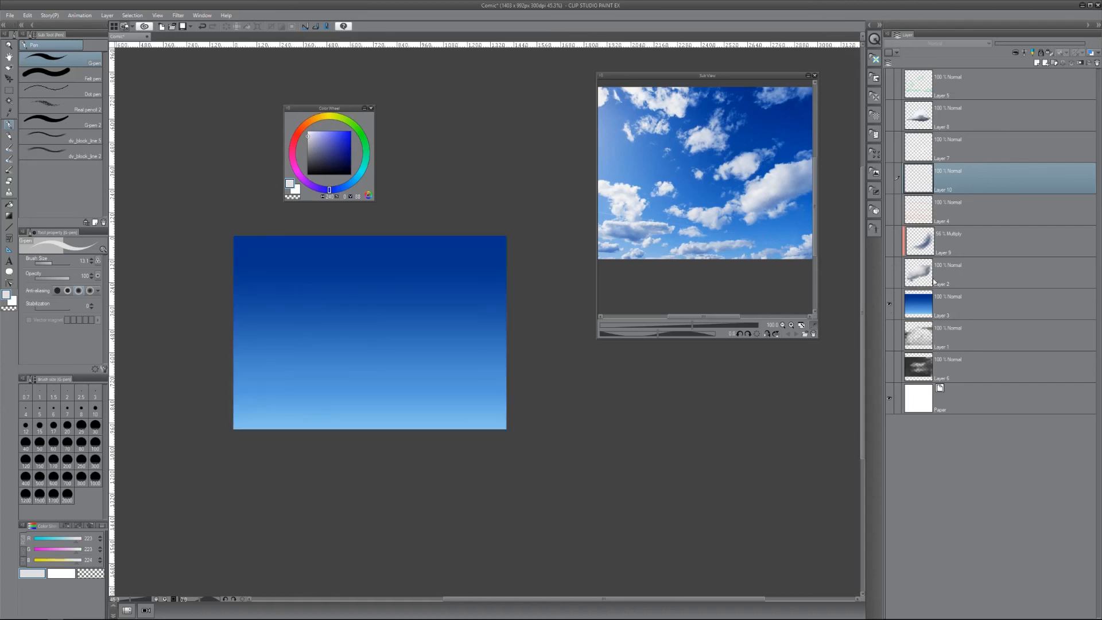
left_click(1035, 63)
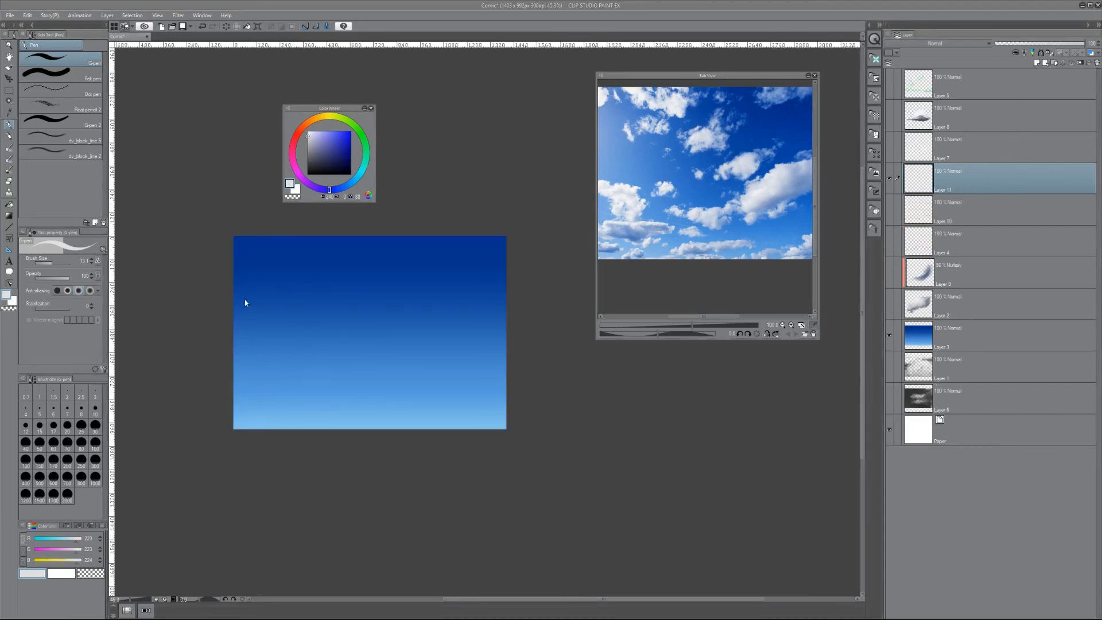
Sketch cloud contours at the left and sweeping streaks across the lower sky that converge toward the center.
mouse_move(249, 285)
left_mouse_down()
mouse_move(273, 295)
mouse_move(261, 324)
mouse_move(283, 333)
left_mouse_up()
left_click_drag(278, 337, 275, 341)
mouse_move(290, 345)
left_mouse_down()
mouse_move(269, 349)
mouse_move(286, 362)
left_mouse_up()
mouse_move(281, 359)
left_mouse_down()
mouse_move(282, 376)
mouse_move(319, 381)
left_mouse_up()
left_click_drag(258, 379, 334, 393)
mouse_move(464, 328)
left_mouse_down()
mouse_move(503, 315)
mouse_move(363, 391)
left_mouse_up()
mouse_move(396, 382)
left_mouse_down()
mouse_move(506, 357)
mouse_move(506, 370)
left_mouse_up()
mouse_move(333, 369)
left_mouse_down()
mouse_move(356, 361)
mouse_move(364, 375)
left_mouse_up()
Sketch a large ragged cloud in the upper sky, small puffs beneath it, horizon streaks and further outlines at the left.
mouse_move(405, 241)
left_mouse_down()
mouse_move(379, 282)
mouse_move(400, 311)
mouse_move(455, 269)
mouse_move(434, 240)
left_mouse_up()
left_click_drag(380, 265, 391, 291)
left_click_drag(364, 340, 372, 338)
mouse_move(304, 263)
left_mouse_down()
mouse_move(326, 294)
mouse_move(312, 288)
left_mouse_up()
mouse_move(236, 415)
left_mouse_down()
mouse_move(424, 407)
mouse_move(435, 397)
mouse_move(489, 403)
left_mouse_up()
left_click_drag(268, 350, 283, 362)
left_click_drag(288, 362, 301, 377)
left_click_drag(259, 366, 333, 384)
left_click_drag(300, 265, 291, 274)
mouse_move(297, 277)
left_mouse_down()
mouse_move(326, 294)
mouse_move(297, 293)
mouse_move(323, 303)
left_mouse_up()
key("e")
Paint a red cape-like shape with dark shading below the small central puff near the horizon.
key("p")
left_click(323, 153)
mouse_move(344, 384)
left_mouse_down()
mouse_move(353, 403)
mouse_move(335, 414)
mouse_move(351, 395)
mouse_move(338, 372)
left_mouse_up()
left_click(299, 131)
left_click(341, 147)
key("b")
left_click(317, 170)
left_click(349, 391, "alt")
left_click(351, 396, "alt")
Paint a thin blue trail between the large cloud and the red shape with sampled sky tones, undoing the last stroke.
left_click_drag(412, 368, 487, 365)
left_click(400, 300, "alt")
left_click_drag(353, 339, 339, 371)
left_click(369, 321, "alt")
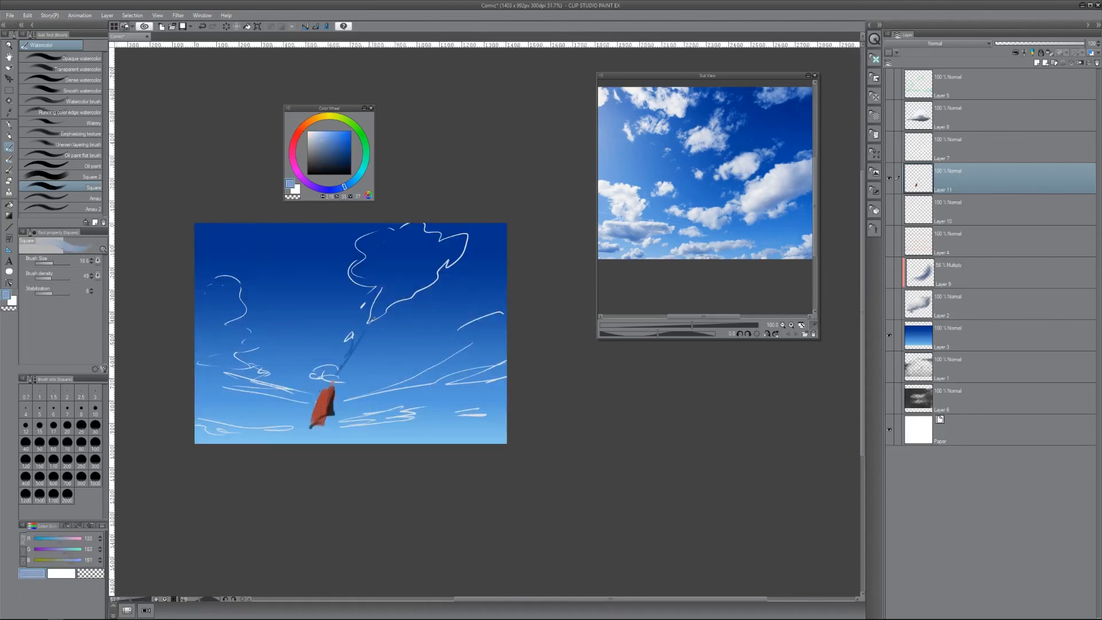
key("ctrl+z")
mouse_move(414, 367)
left_mouse_down()
mouse_move(366, 368)
mouse_move(447, 372)
left_mouse_up()
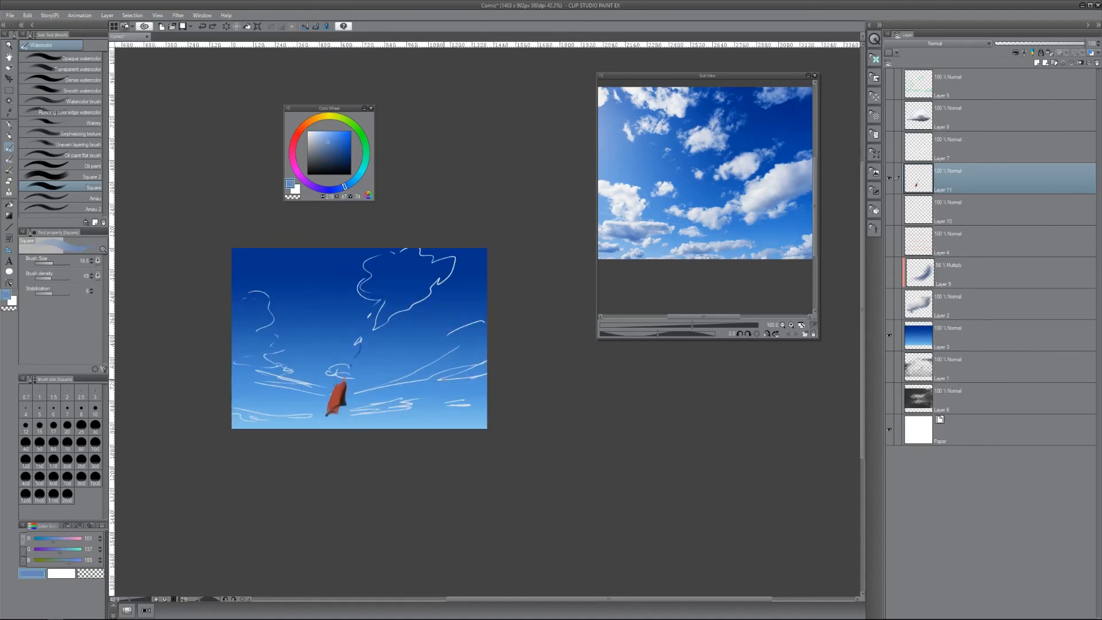
Hide the newest sketch and the sky gradient, and toggle the two greyscale cloud layers to review them.
left_click(889, 179)
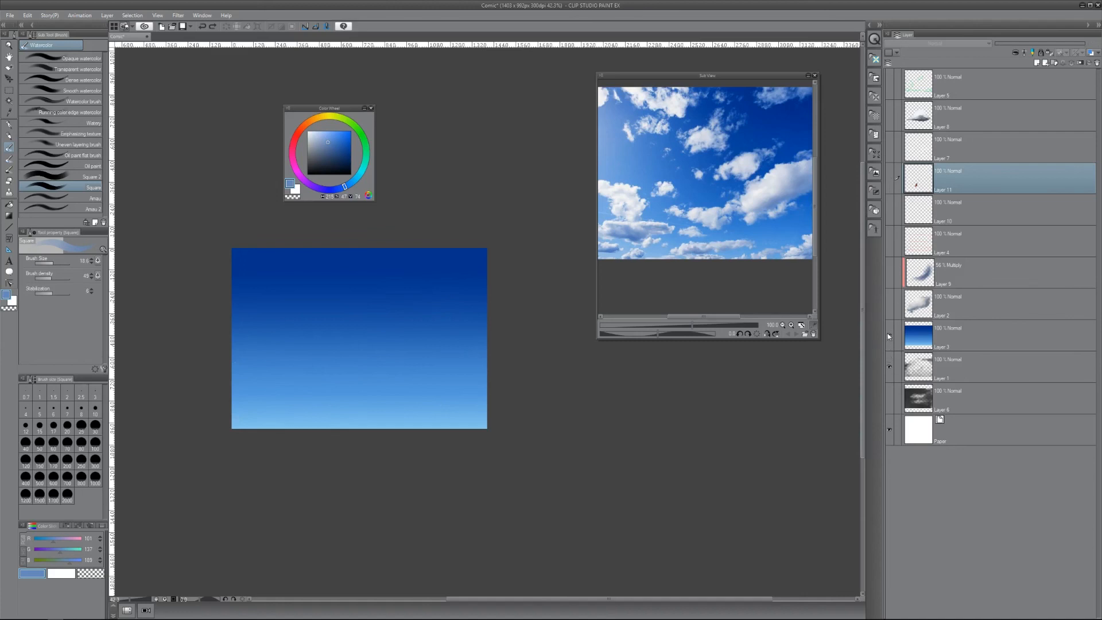
left_click(890, 335)
left_click(889, 366)
left_click(889, 366)
left_click(889, 366)
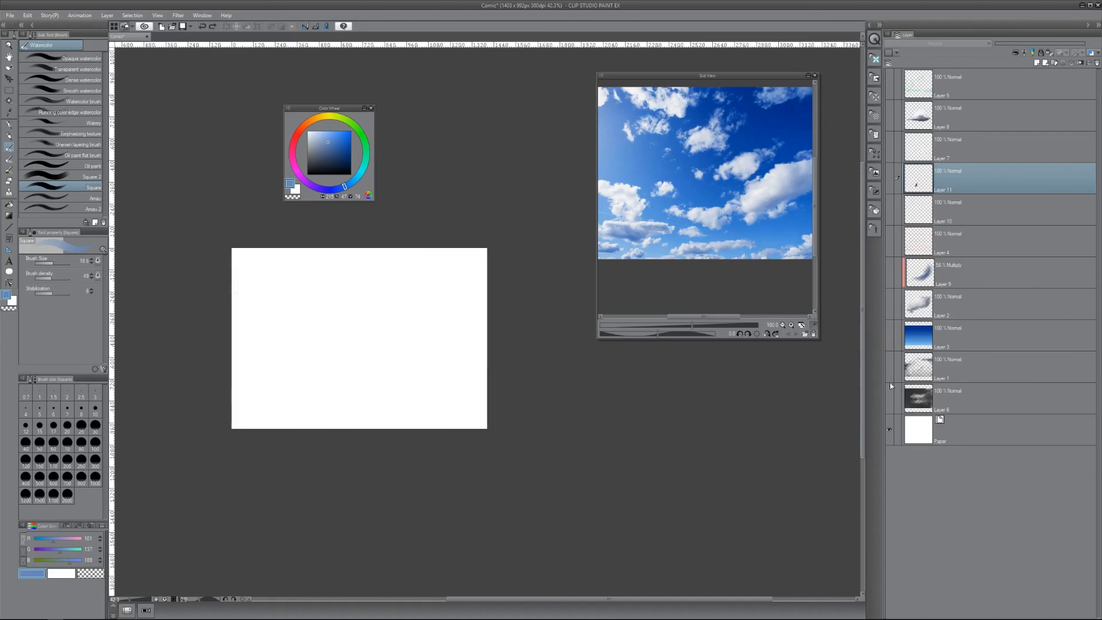
left_click(890, 390)
left_click(889, 390)
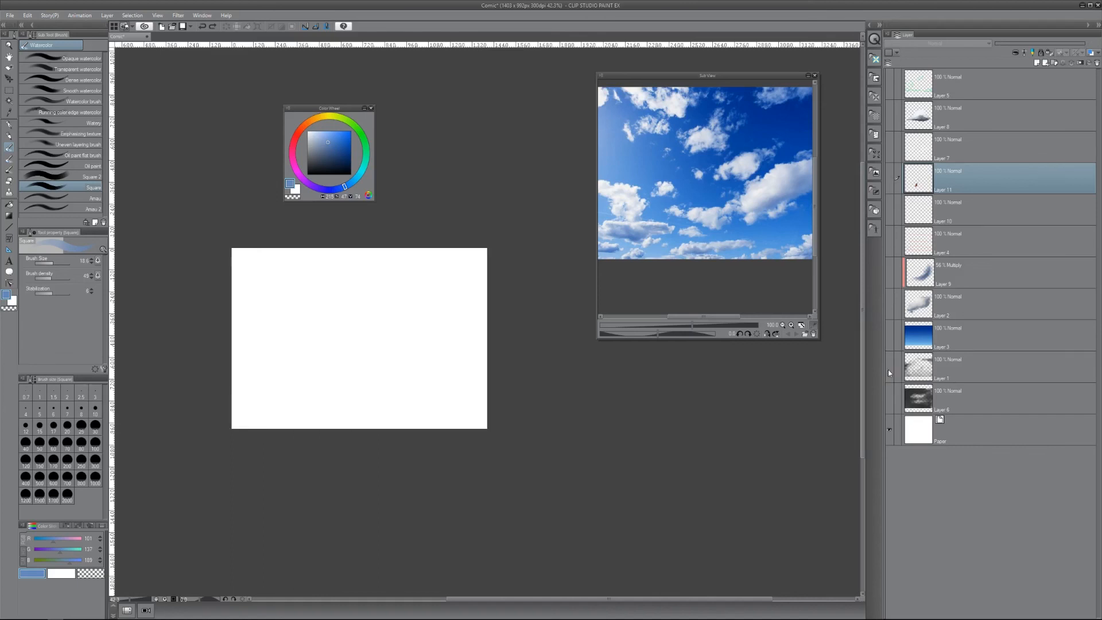
Show the sky gradient with the painted cloud and its Multiply shading to review the finished cloud.
left_click(890, 335)
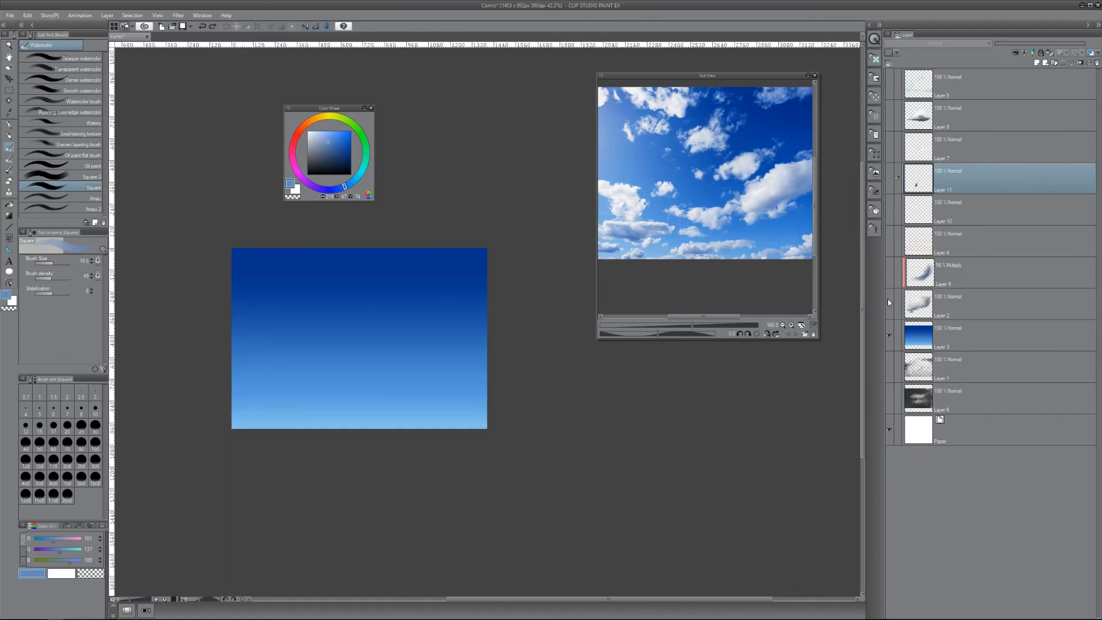
left_click(889, 303)
left_click(889, 272)
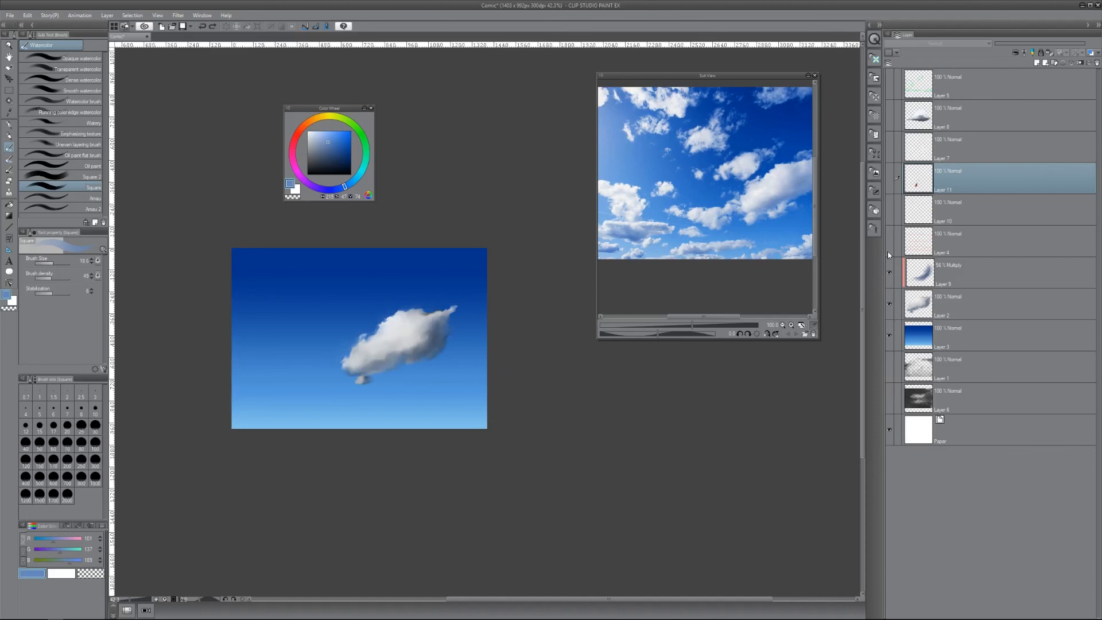
left_click_drag(478, 372, 505, 402)
scroll(505, 403, "up", 1)
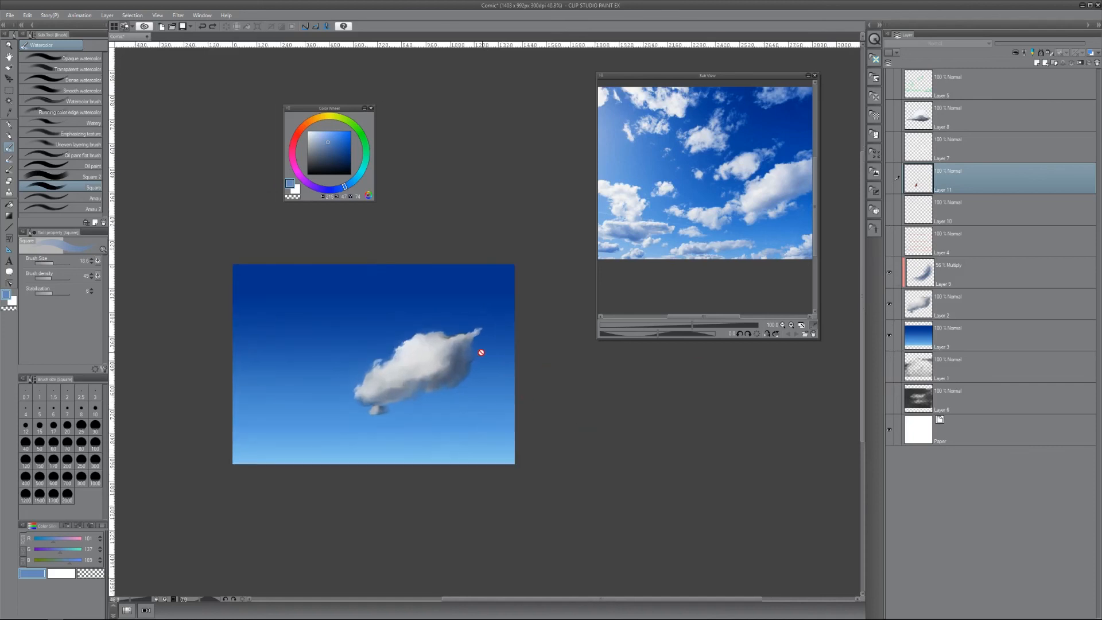
Show the perspective grid and compare the three white cloud sketch layers over the painted cloud.
left_click(890, 240)
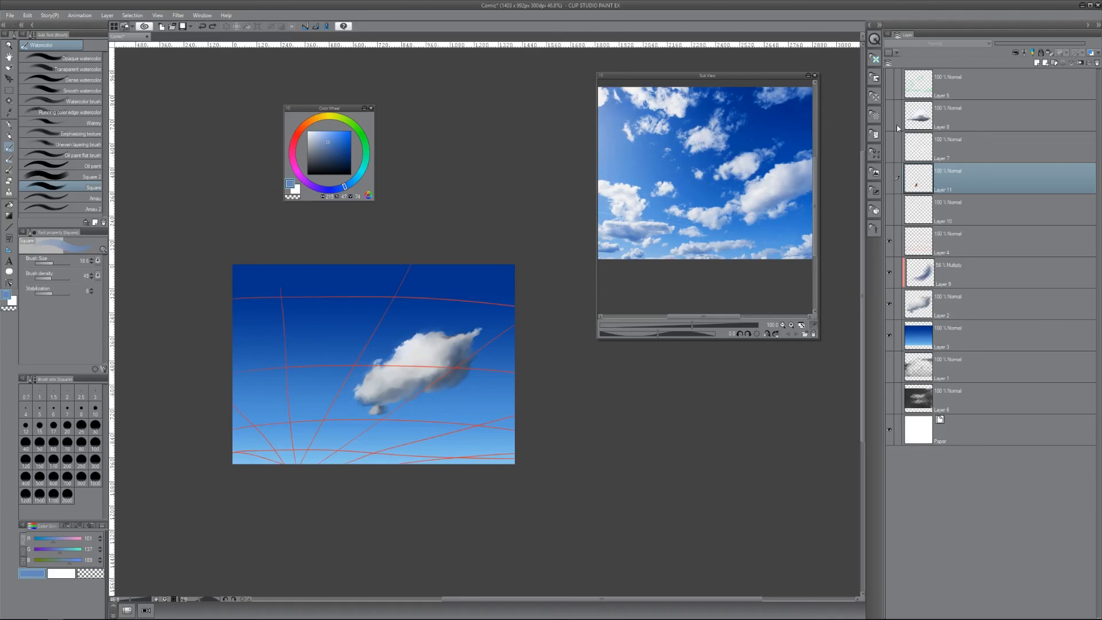
left_click(890, 150)
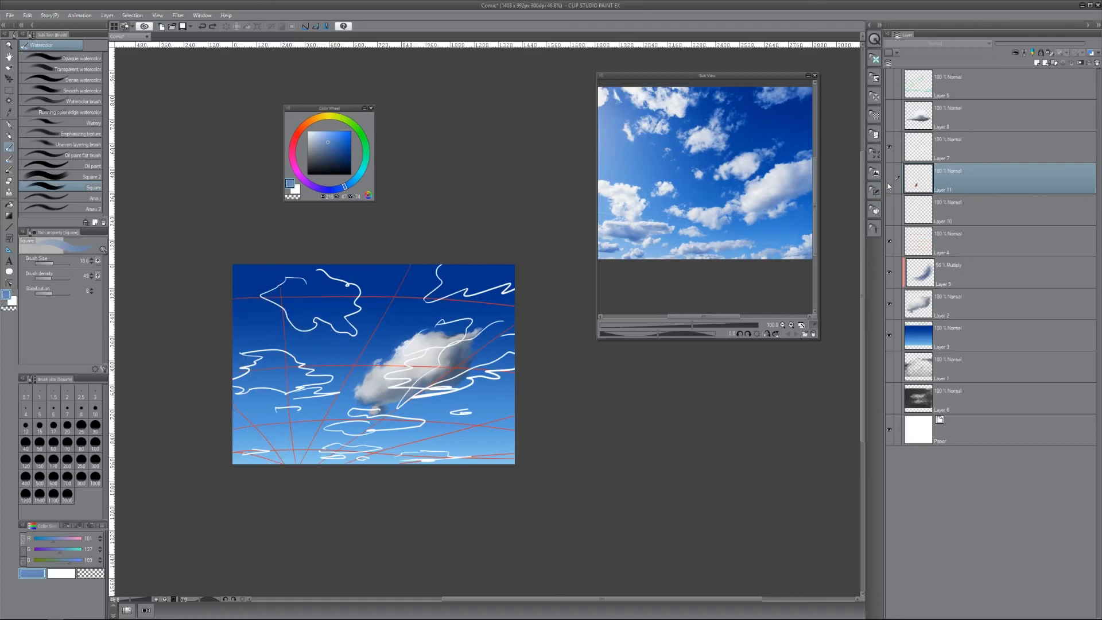
left_click(888, 149)
left_click(888, 203)
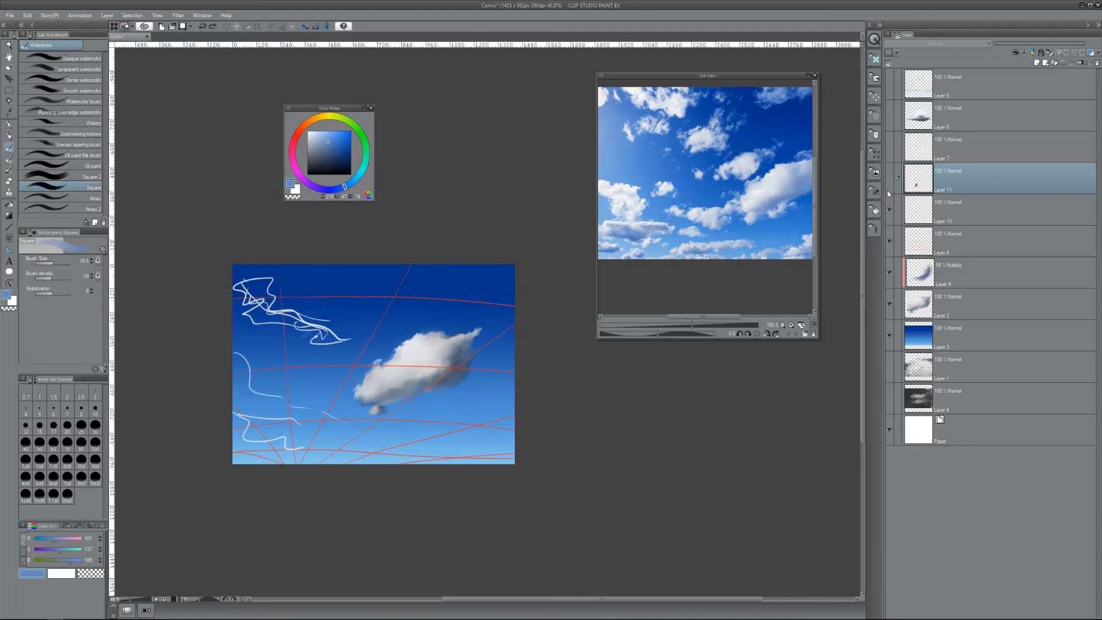
left_click(888, 188)
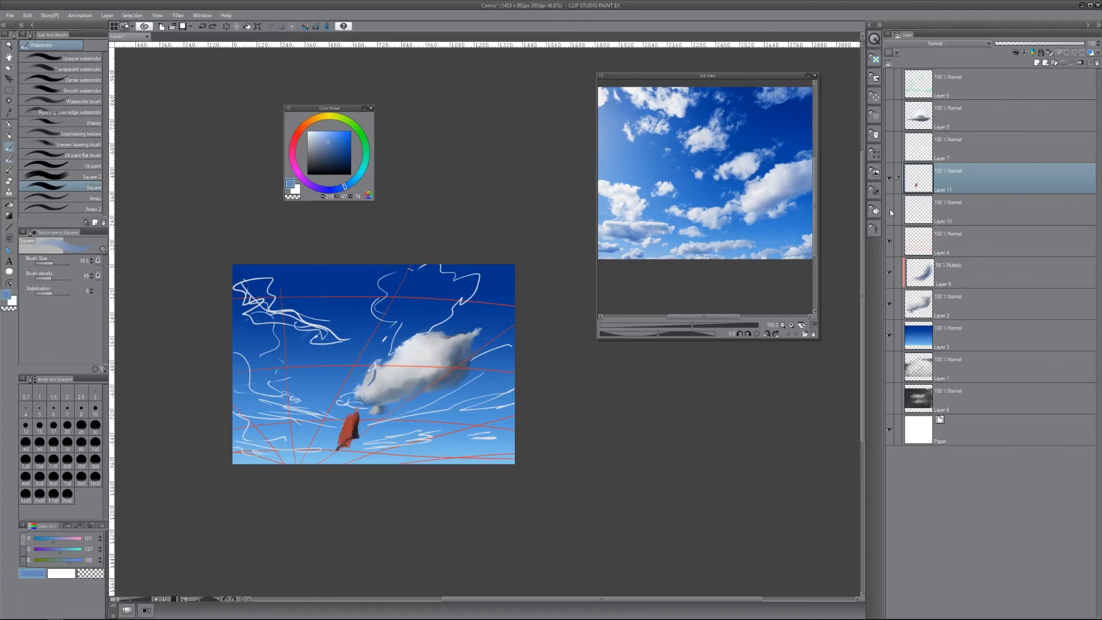
Hide the earlier sketch, perspective grid, Multiply shading and painted cloud layers to view the newest sketch over the sky.
left_click(889, 209)
left_click(889, 241)
left_click(889, 265)
left_click(888, 303)
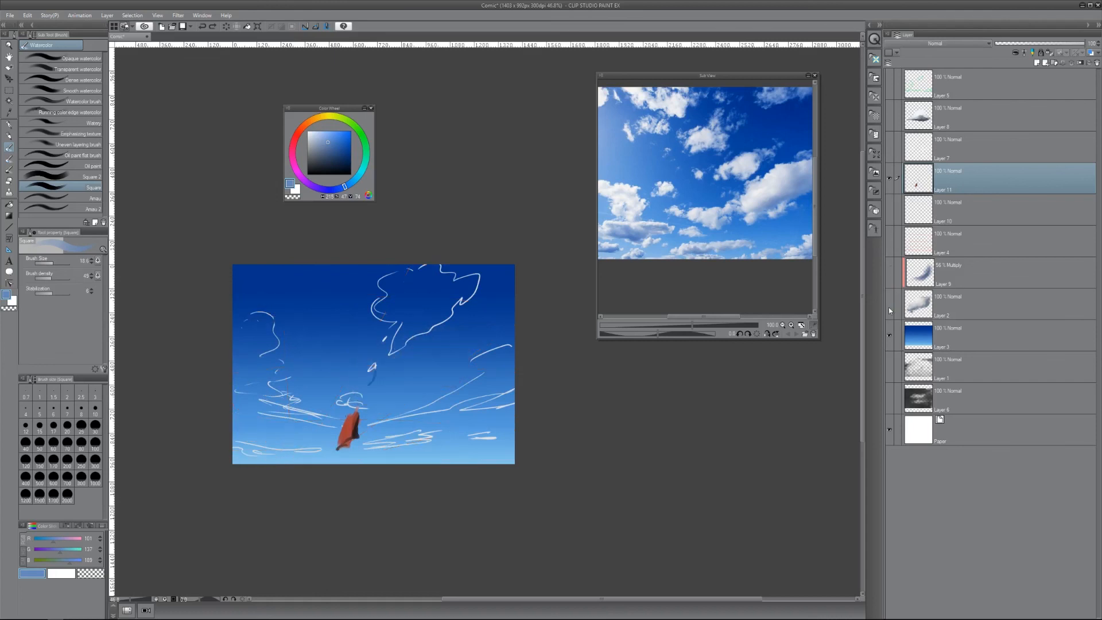